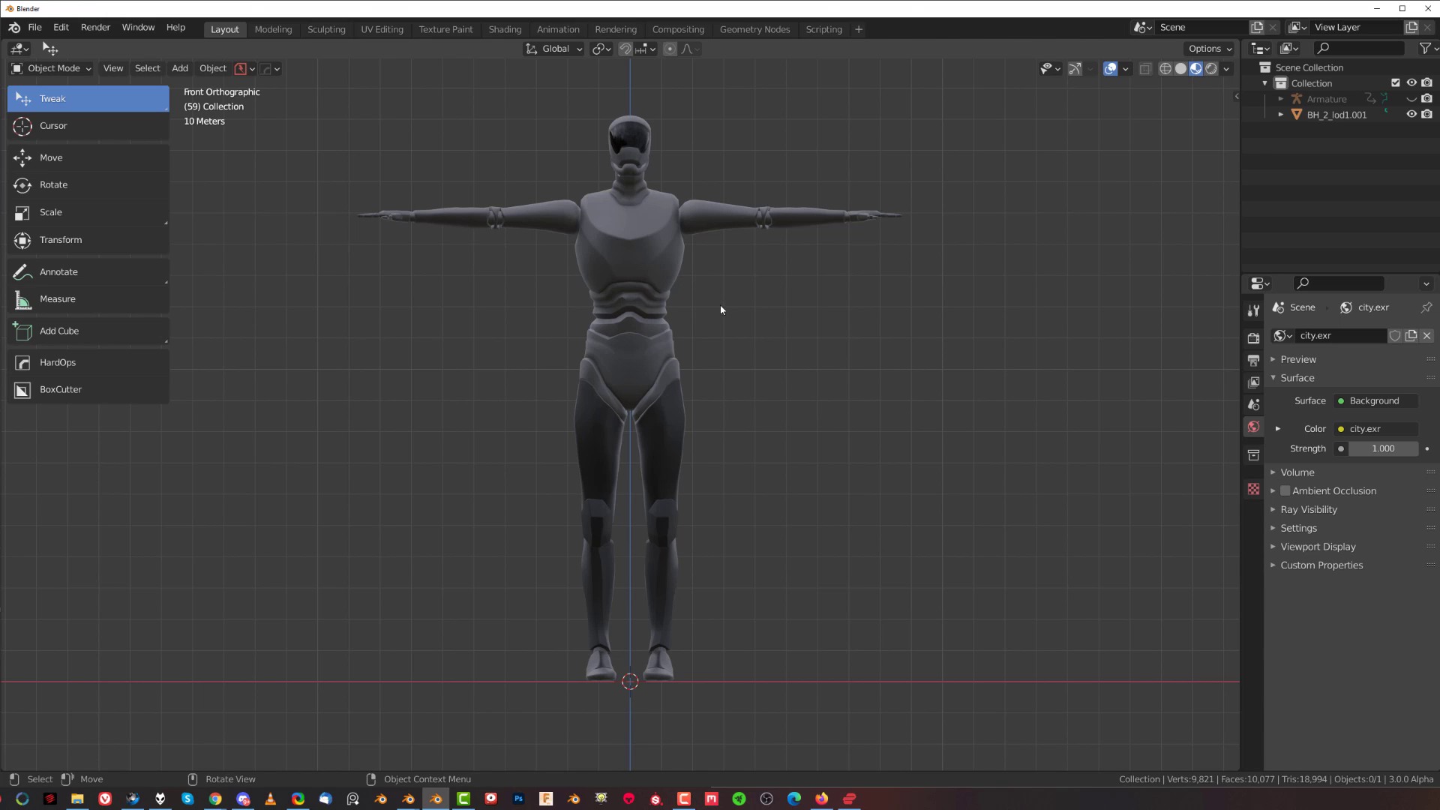
# Select the robot body mesh and inspect its vertices in Edit Mode from several angles.
pyautogui.click(653, 234)
pyautogui.press('Tab')
pyautogui.moveTo(649, 279); pyautogui.dragTo(675, 264, button='middle')
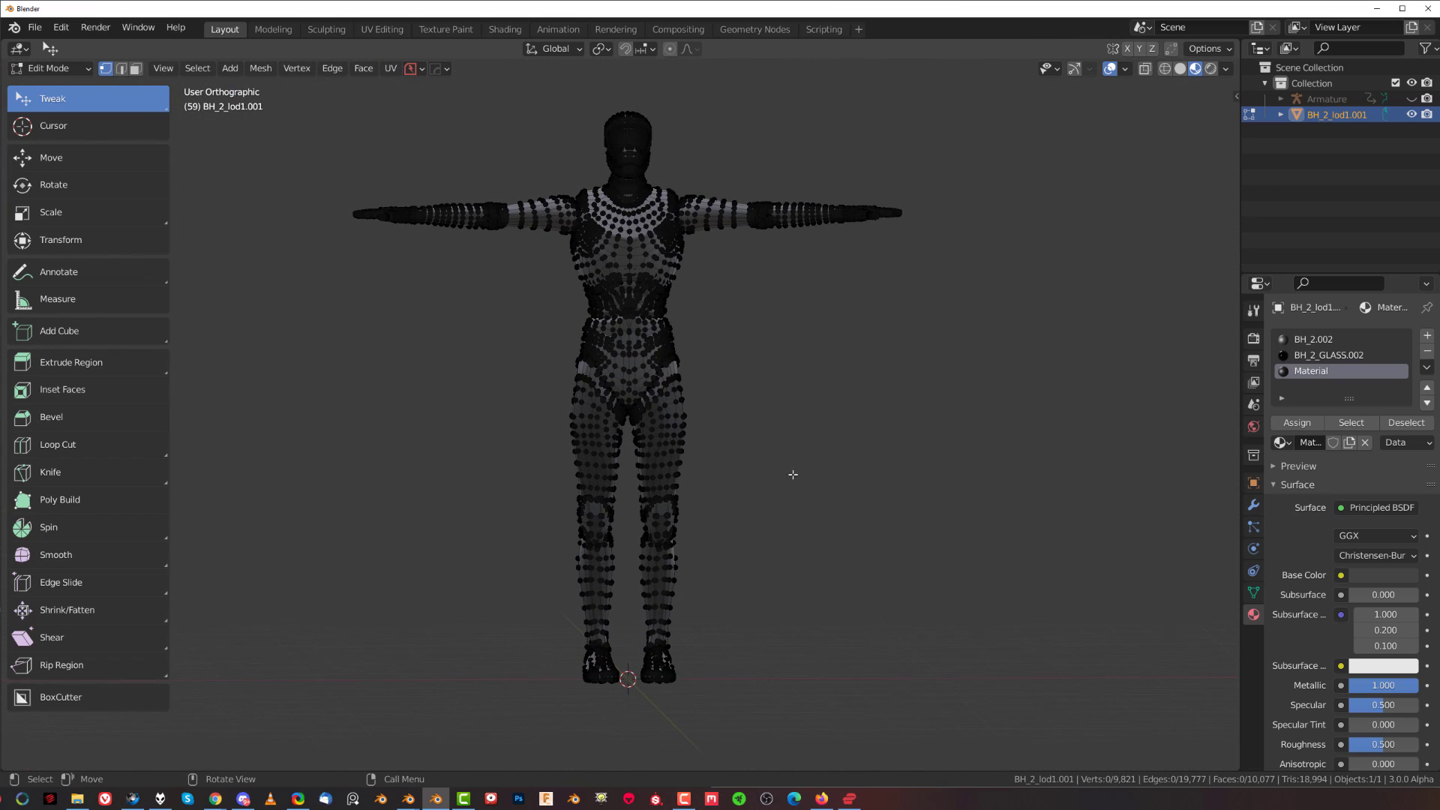
pyautogui.moveTo(719, 358); pyautogui.dragTo(738, 258, button='middle')
pyautogui.press('KP_1')
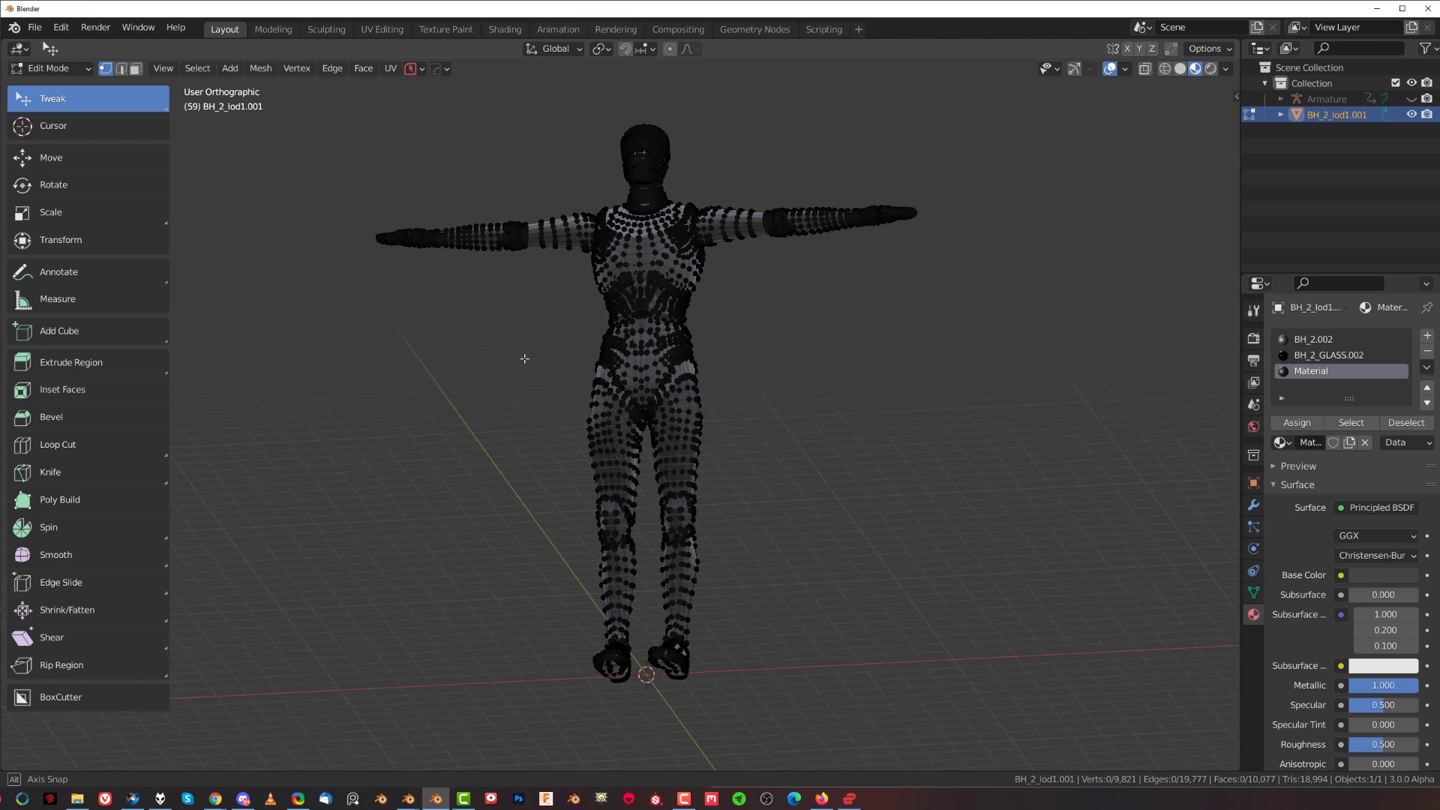
pyautogui.press('Tab')
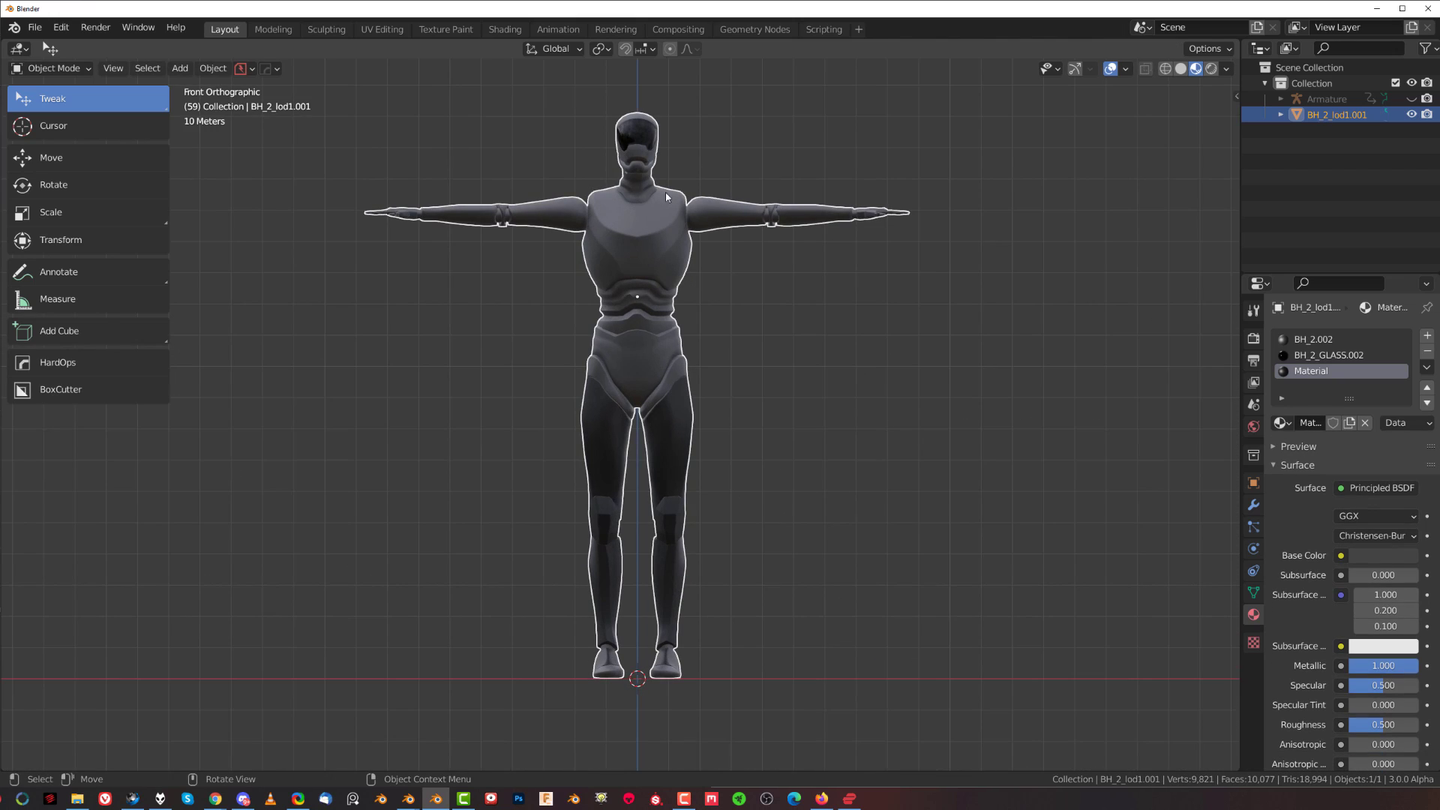
# Re-enter Edit Mode to zoom in on the vertices, then return to Object Mode.
pyautogui.press('Tab')
pyautogui.scroll(6, 613, 310)
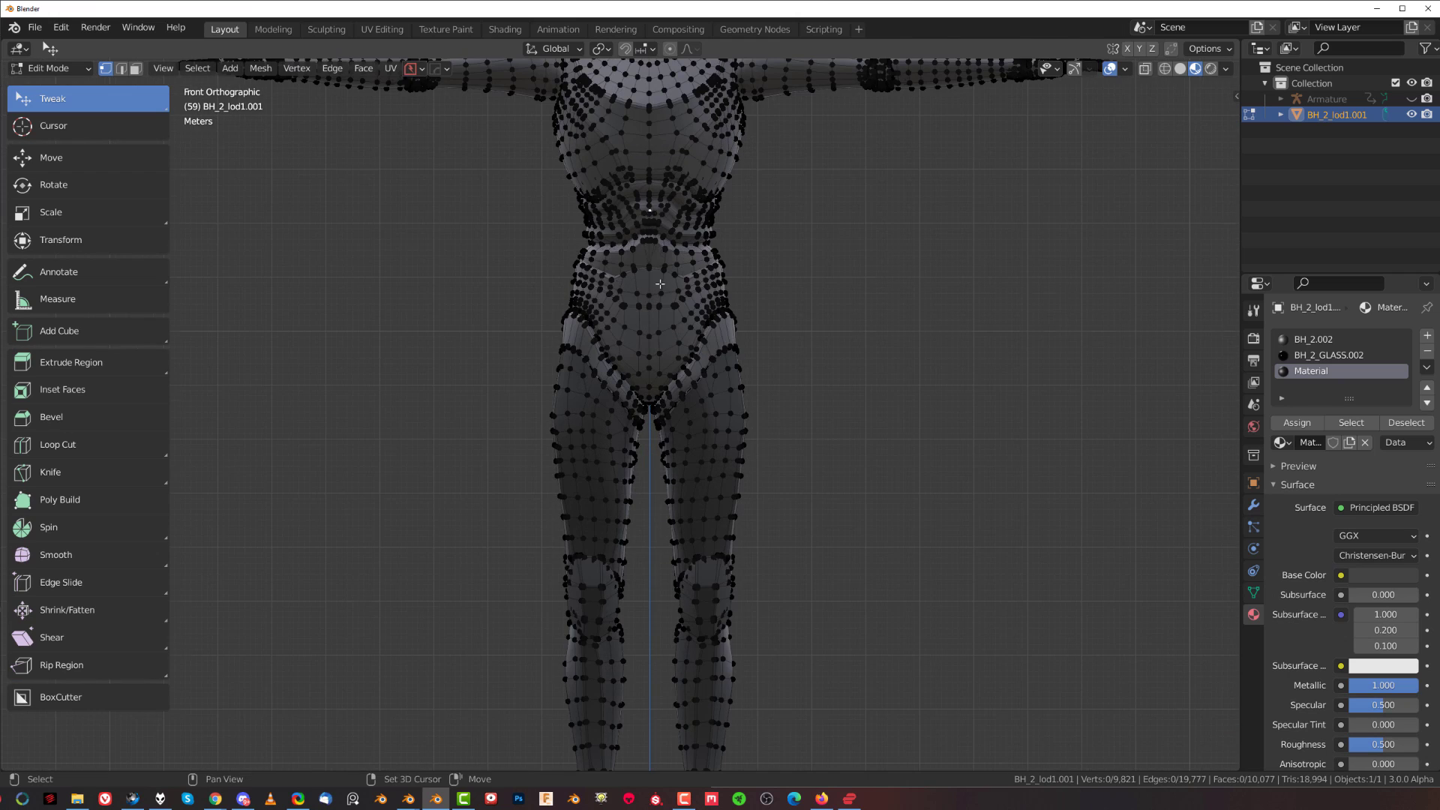
pyautogui.press('Tab')
pyautogui.scroll(-6, 612, 311)
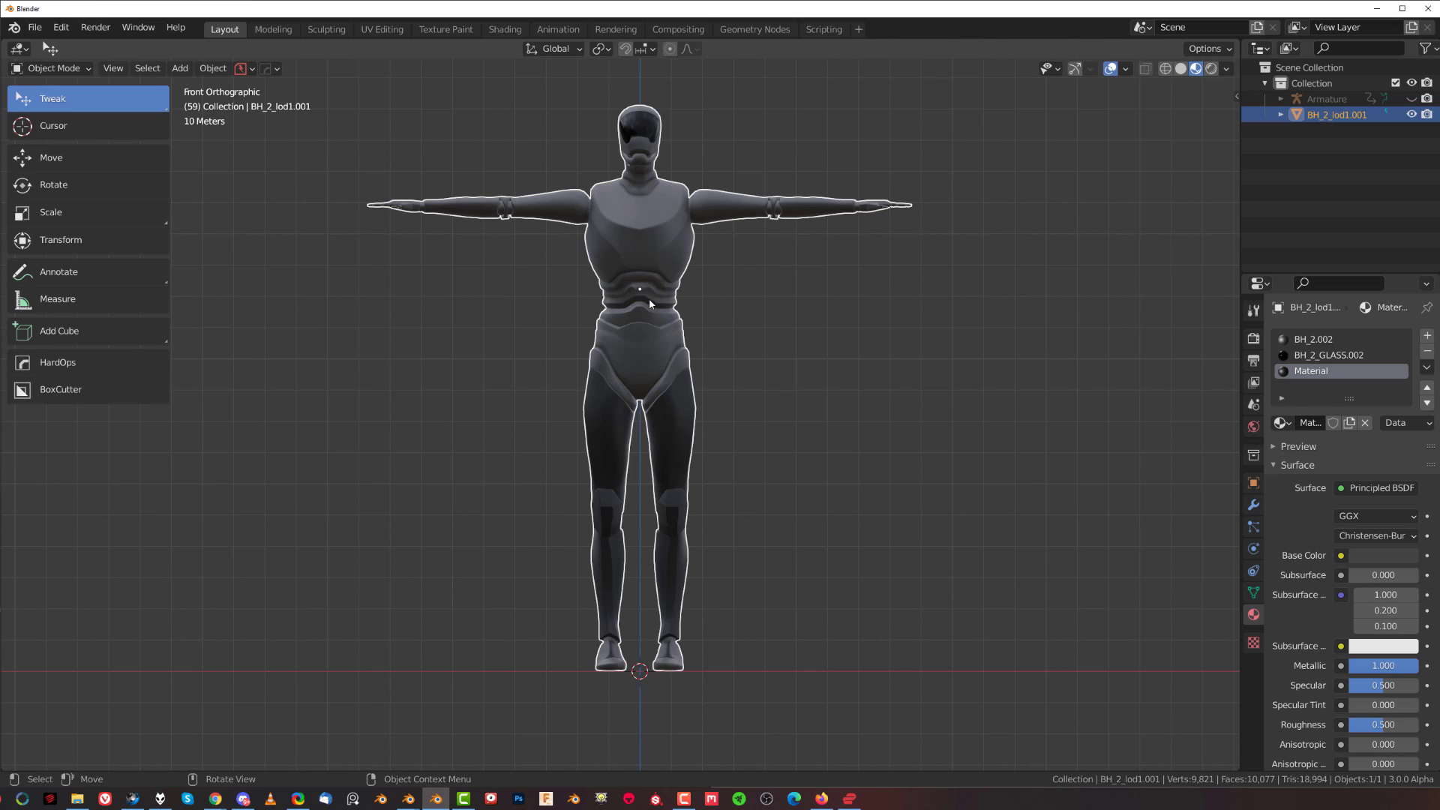
pyautogui.scroll(2, 649, 301)
pyautogui.scroll(-2, 706, 218)
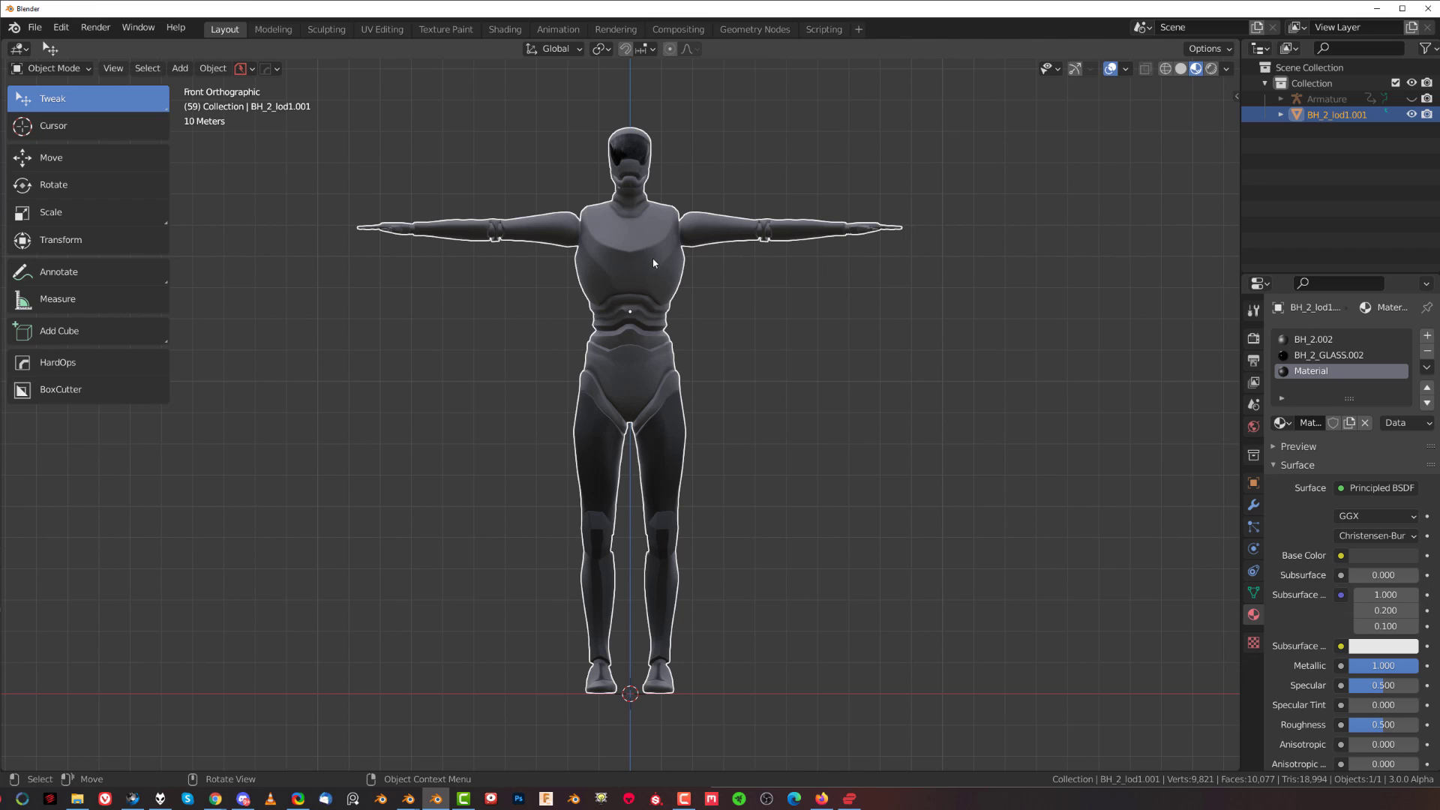
pyautogui.keyDown('shift'); pyautogui.scroll(-2, 678, 240); pyautogui.keyUp('shift')
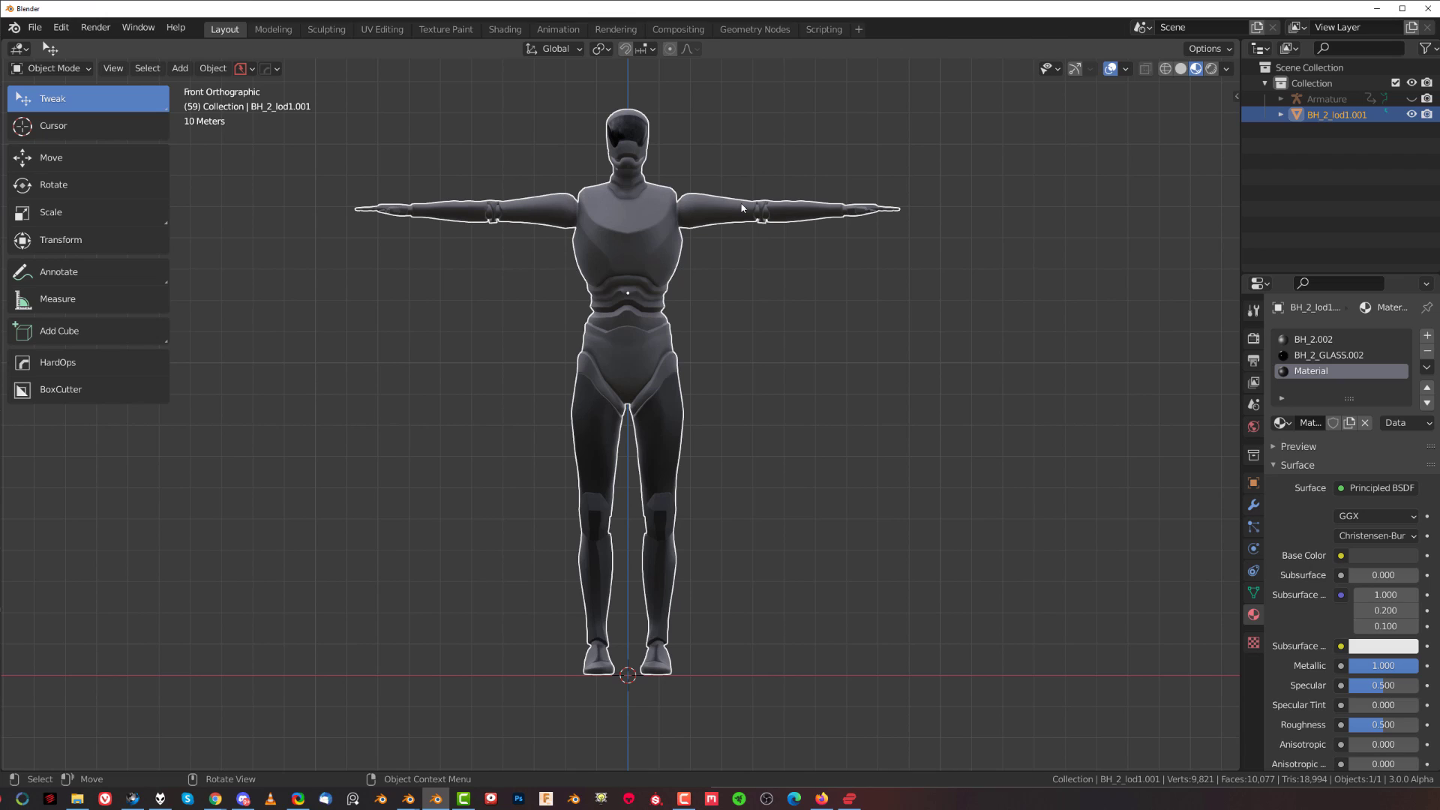
# Cancel the File > Export > FBX (.fbx) dialog without exporting, heading to Firefox.
pyautogui.click(35, 27)
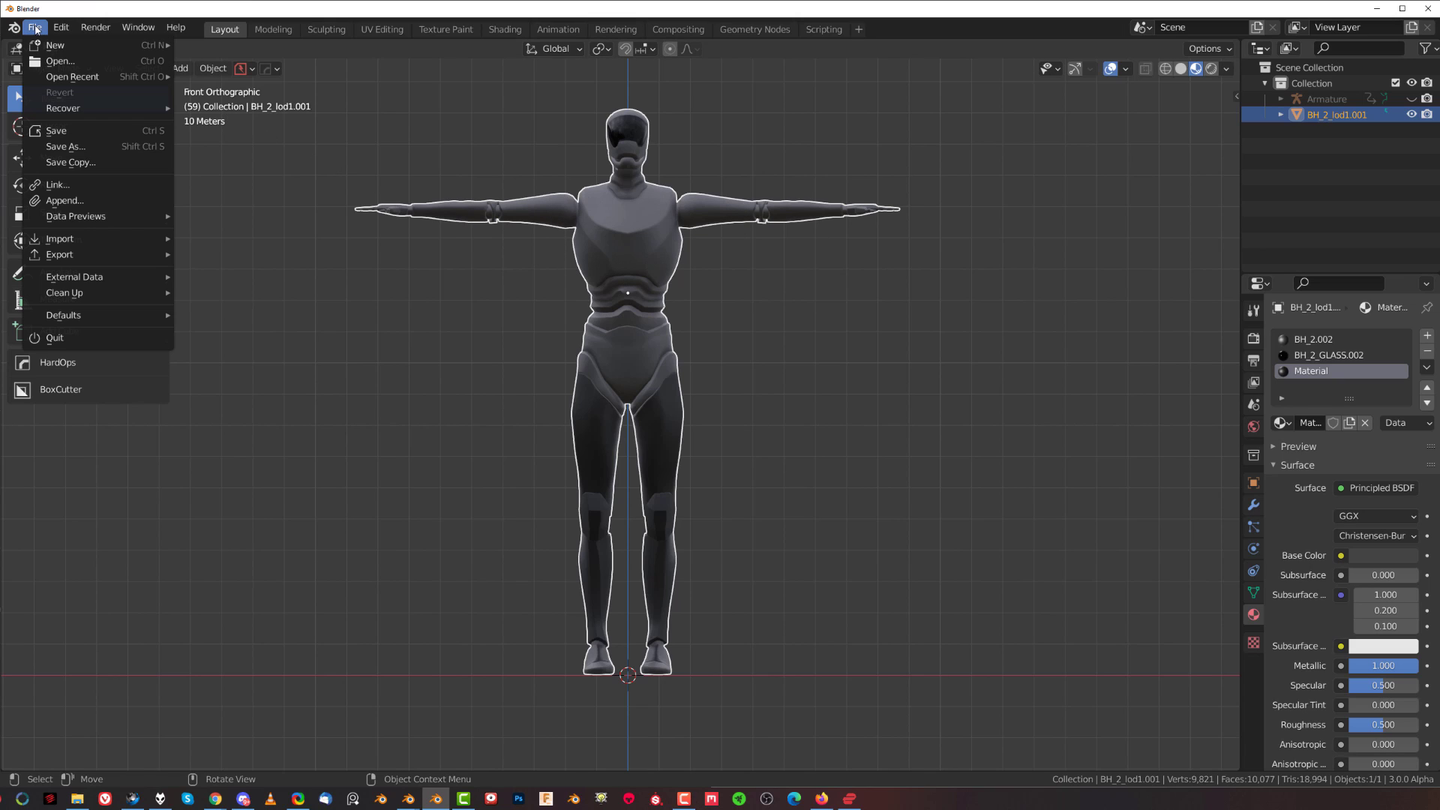
pyautogui.moveTo(75, 255)
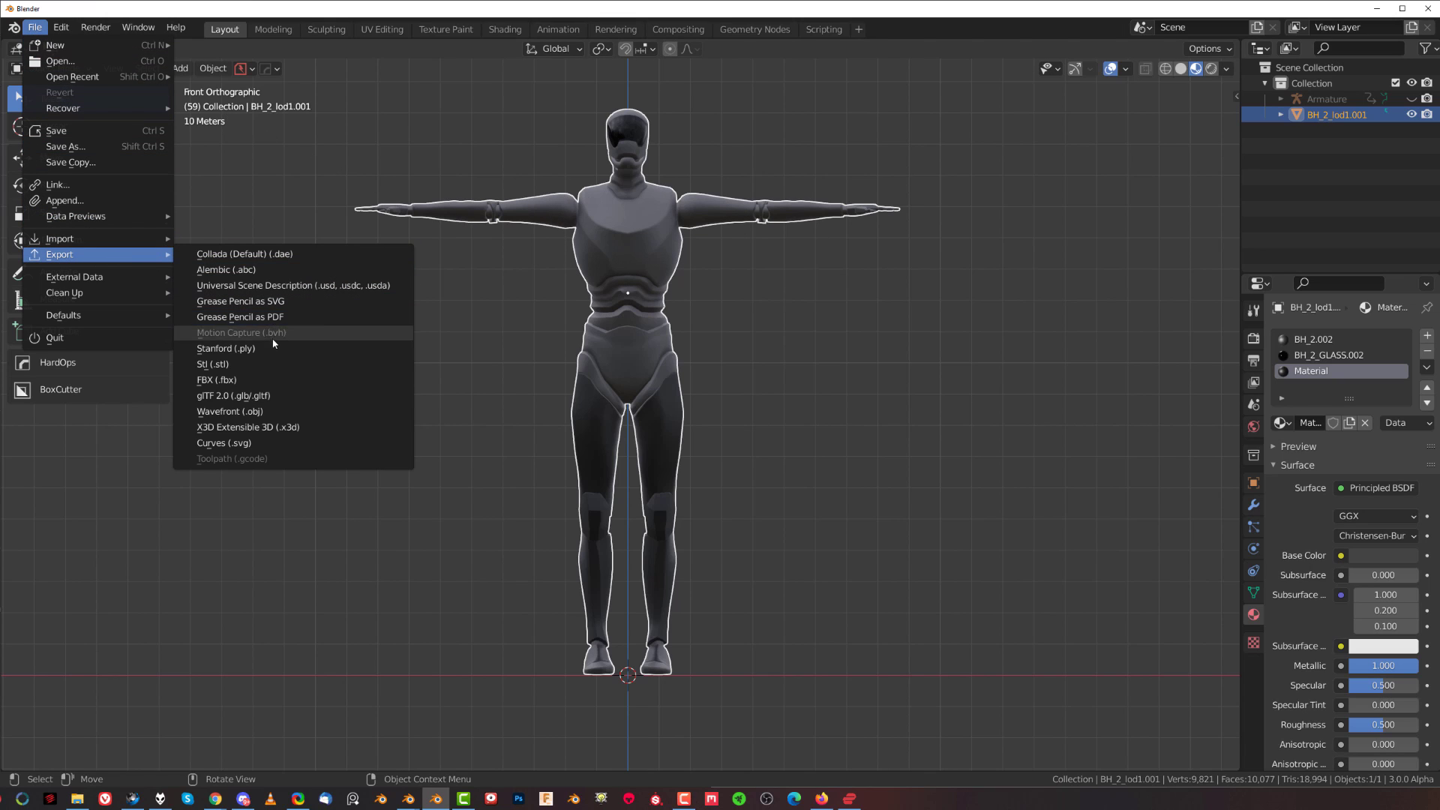
pyautogui.click(277, 381)
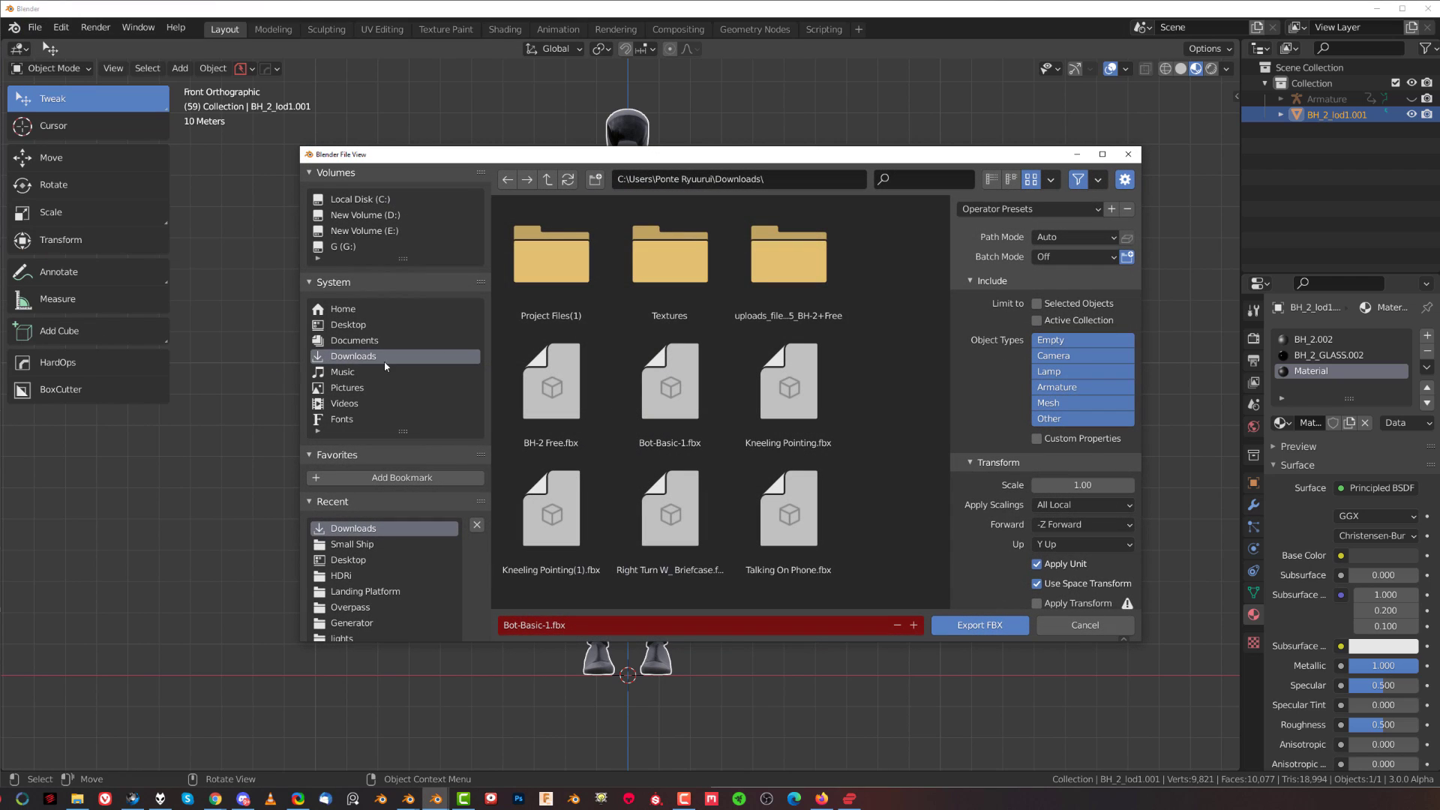
pyautogui.click(1128, 155)
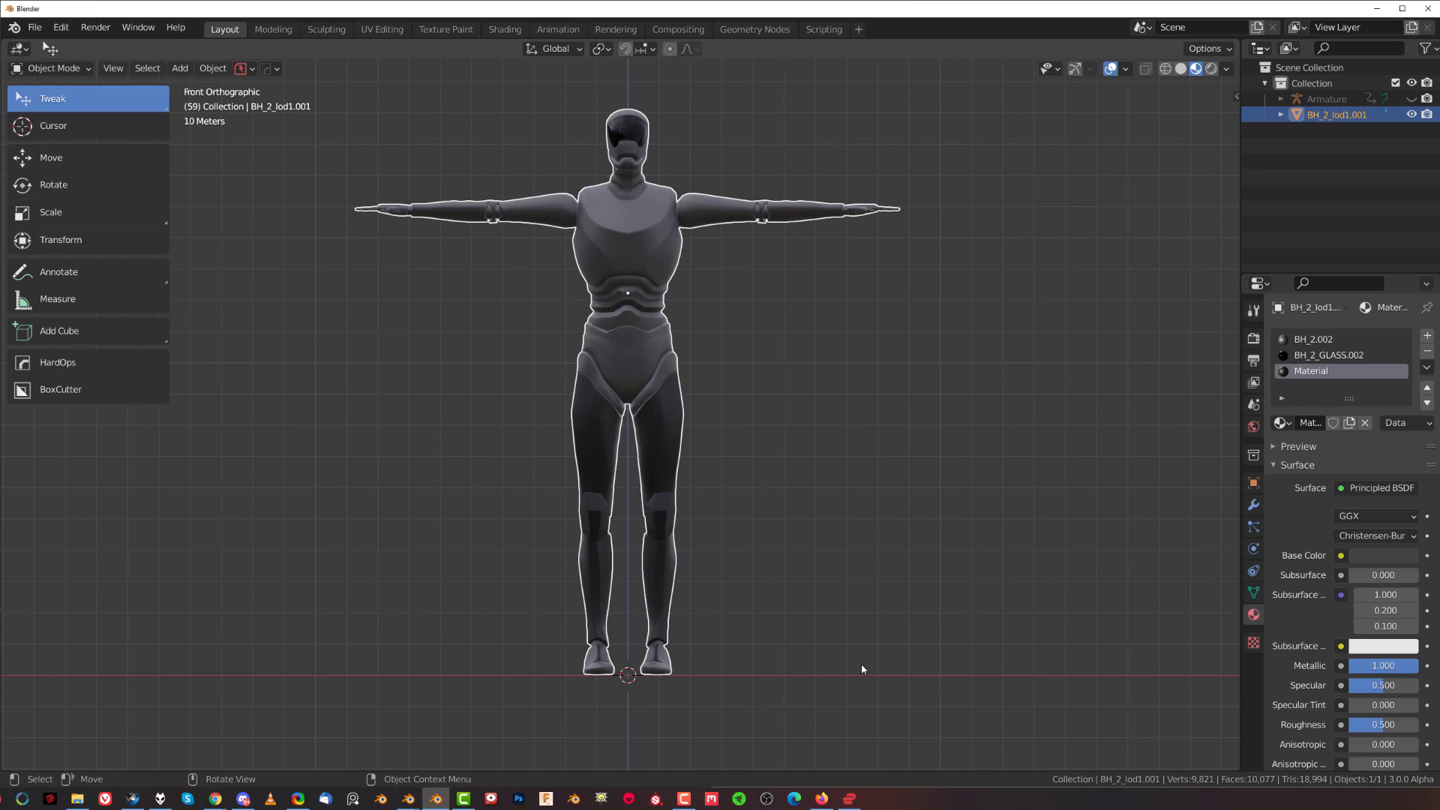
pyautogui.moveTo(831, 805)
# Switch to the Mixamo homepage in Firefox, then minimize that window.
pyautogui.click(133, 799)
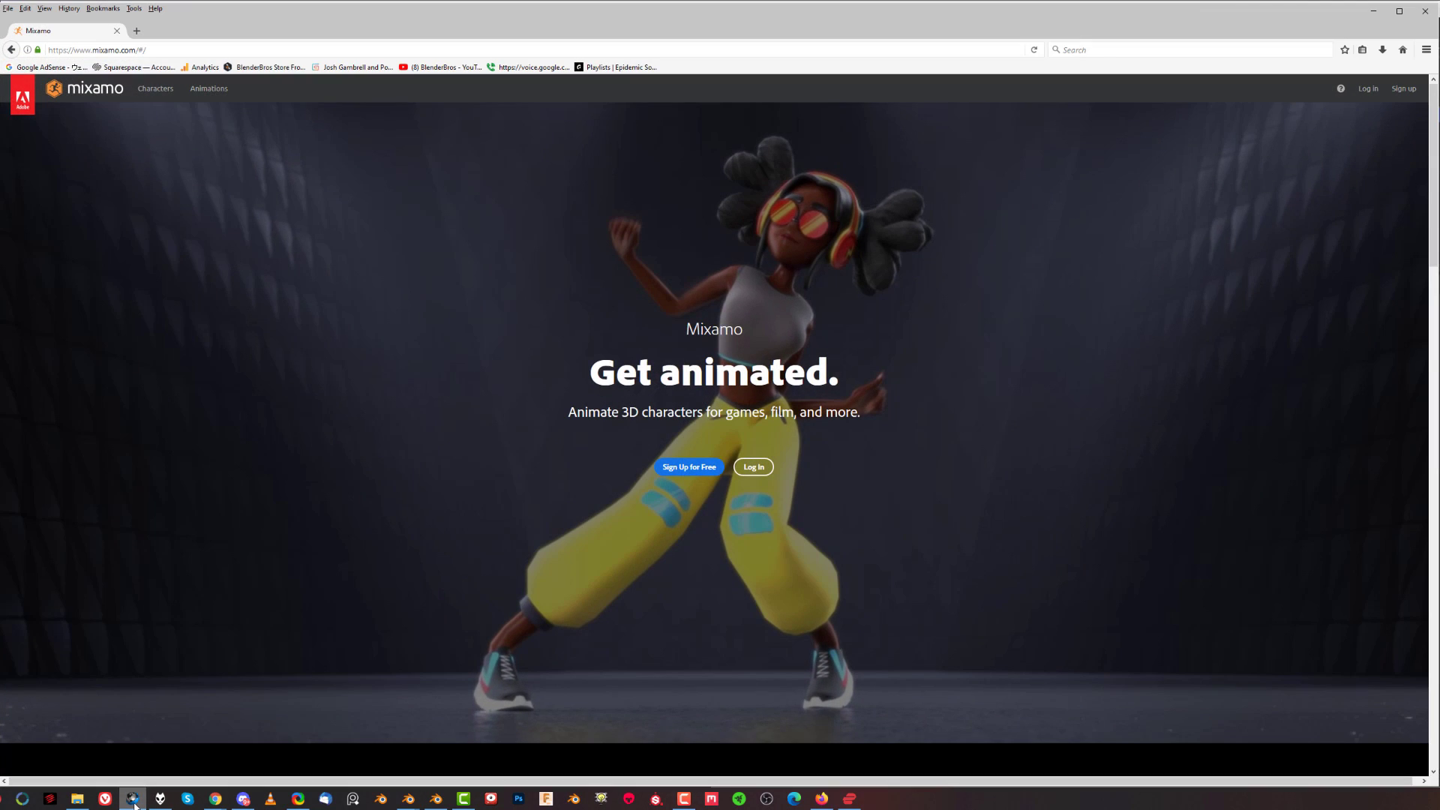
pyautogui.click(1381, 11)
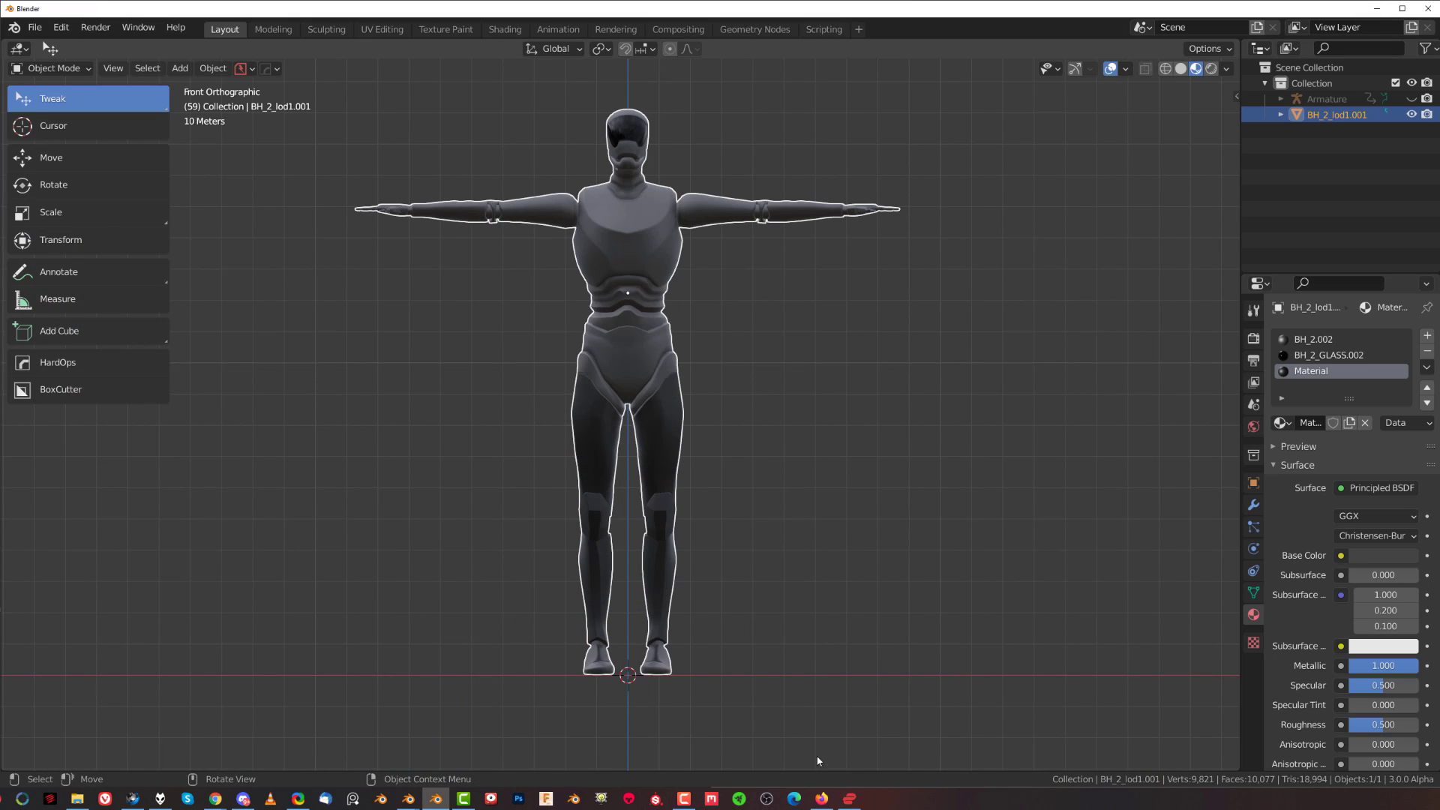
# Upload Bot-Basic-1.fbx from Downloads to Mixamo as a custom character.
pyautogui.click(820, 798)
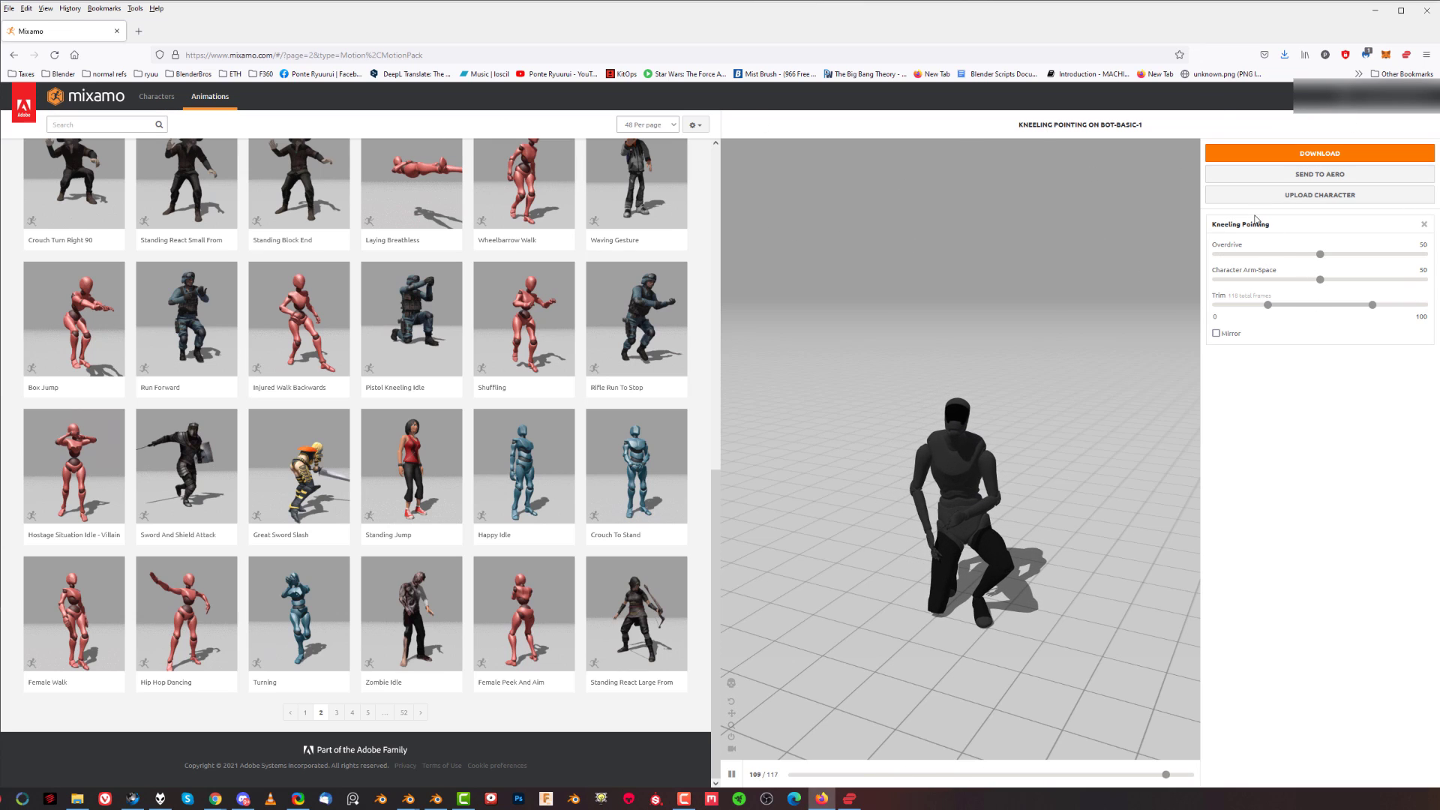
pyautogui.click(1281, 196)
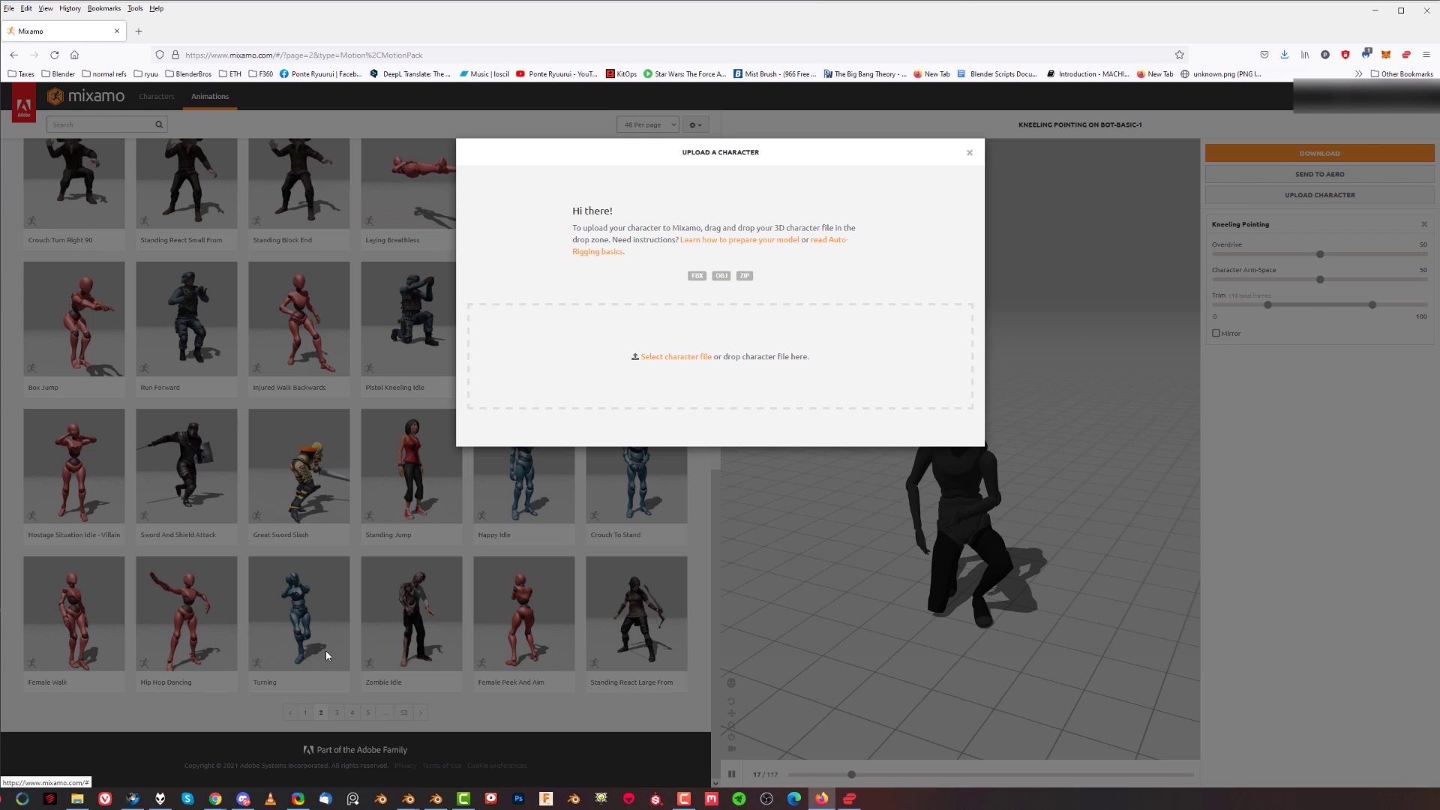
pyautogui.click(684, 356)
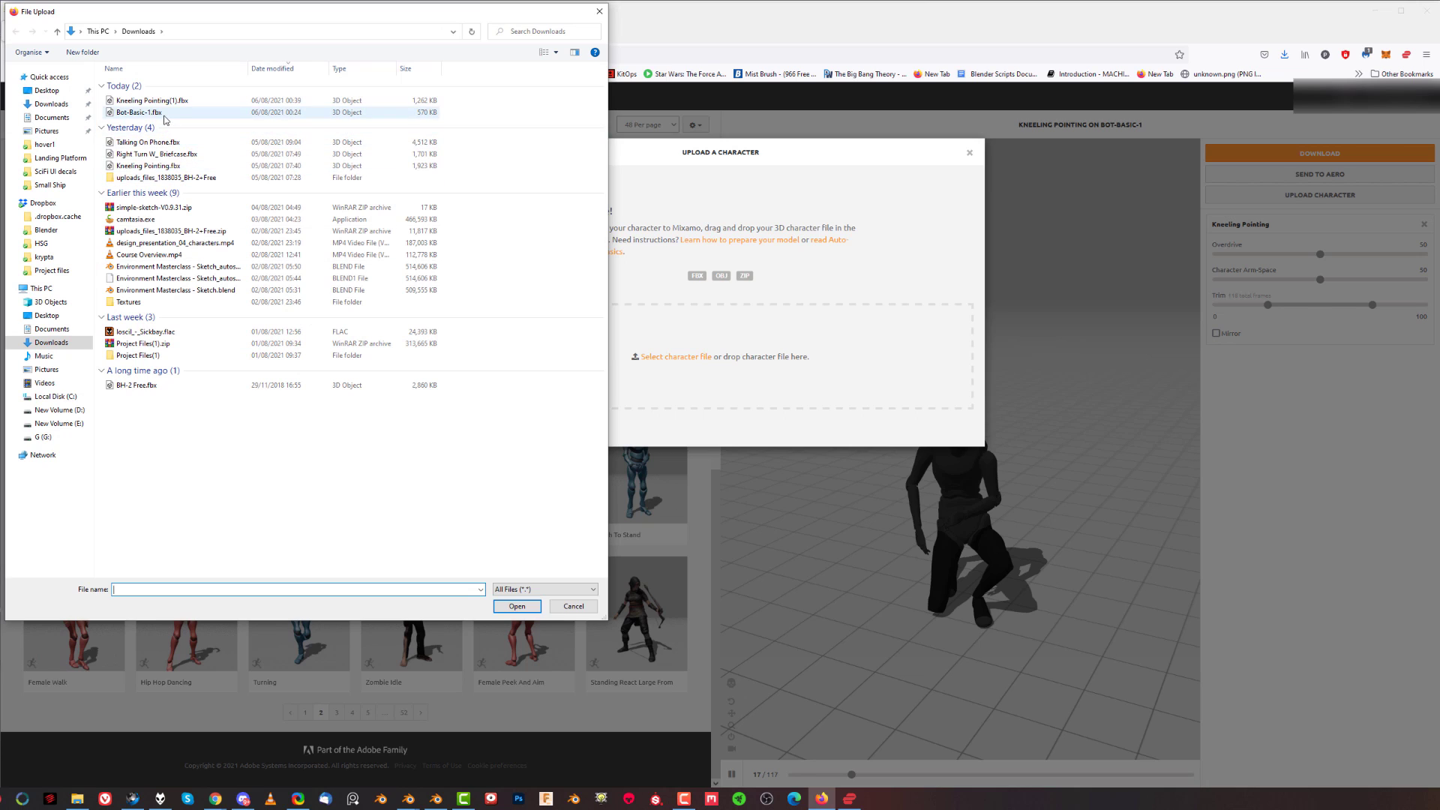
pyautogui.click(164, 114)
pyautogui.click(517, 606)
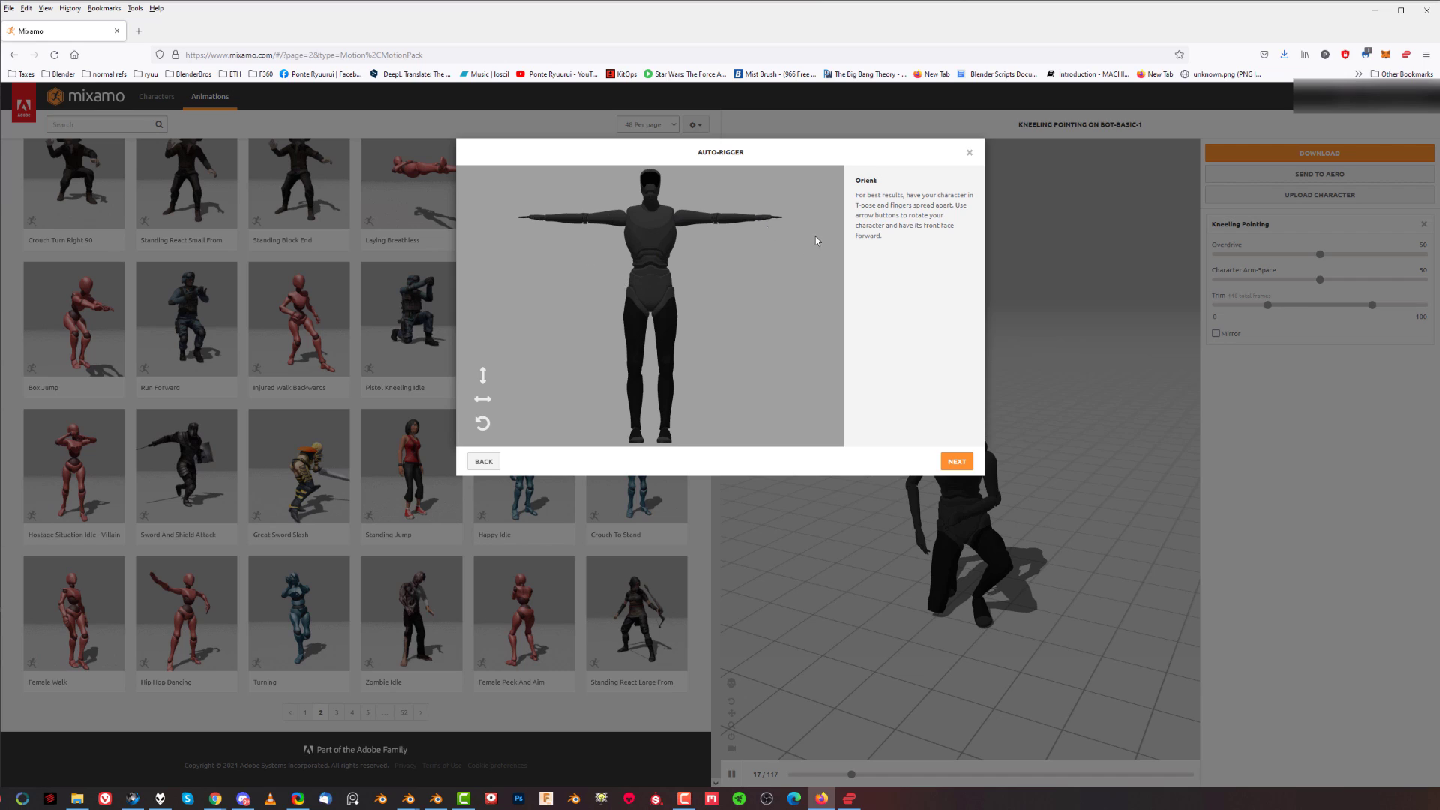
# Drag the chin, wrist, elbow, knee and groin markers onto the robot with symmetry on.
pyautogui.click(957, 461)
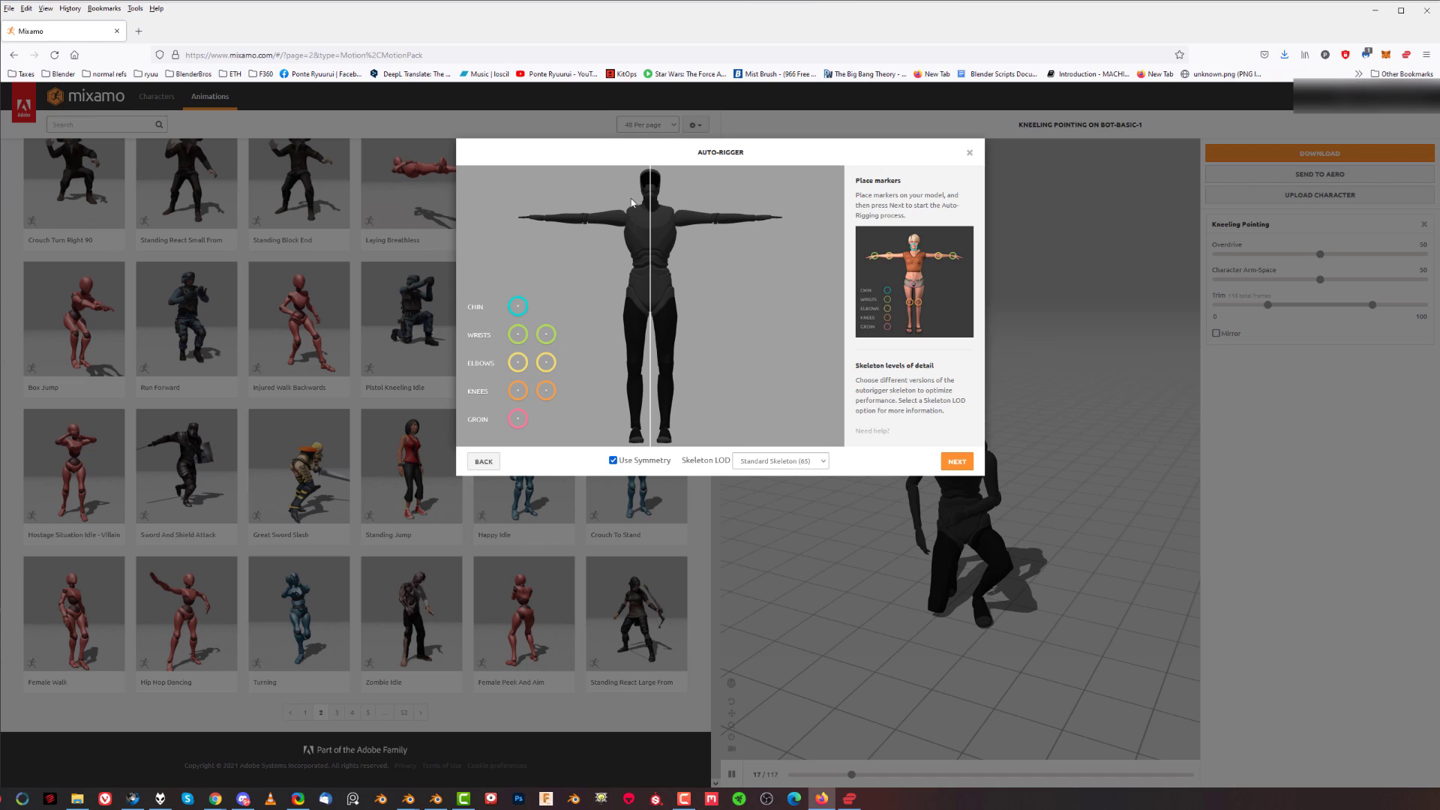
pyautogui.moveTo(517, 306)
pyautogui.mouseDown()
pyautogui.moveTo(646, 218)
pyautogui.moveTo(796, 204)
pyautogui.moveTo(651, 203)
pyautogui.mouseUp()
pyautogui.moveTo(517, 334)
pyautogui.mouseDown()
pyautogui.moveTo(541, 304)
pyautogui.moveTo(543, 219)
pyautogui.mouseUp()
pyautogui.moveTo(517, 362)
pyautogui.mouseDown()
pyautogui.moveTo(565, 223)
pyautogui.moveTo(585, 226)
pyautogui.mouseUp()
pyautogui.moveTo(545, 391); pyautogui.dragTo(633, 371)
pyautogui.moveTo(518, 419); pyautogui.dragTo(651, 314)
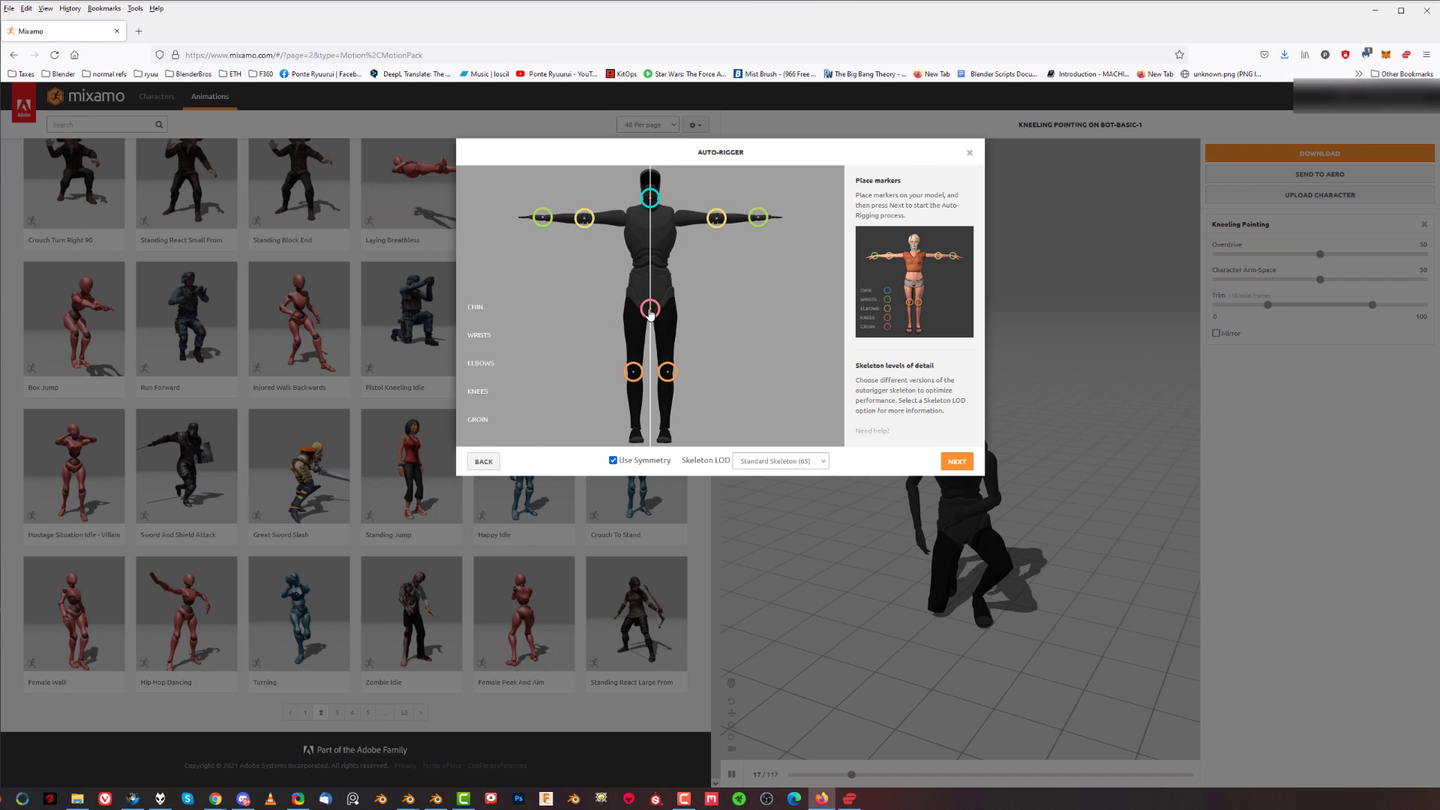
# Run the auto-rigger, accept the rigged robot and confirm it as the replacement character.
pyautogui.click(958, 462)
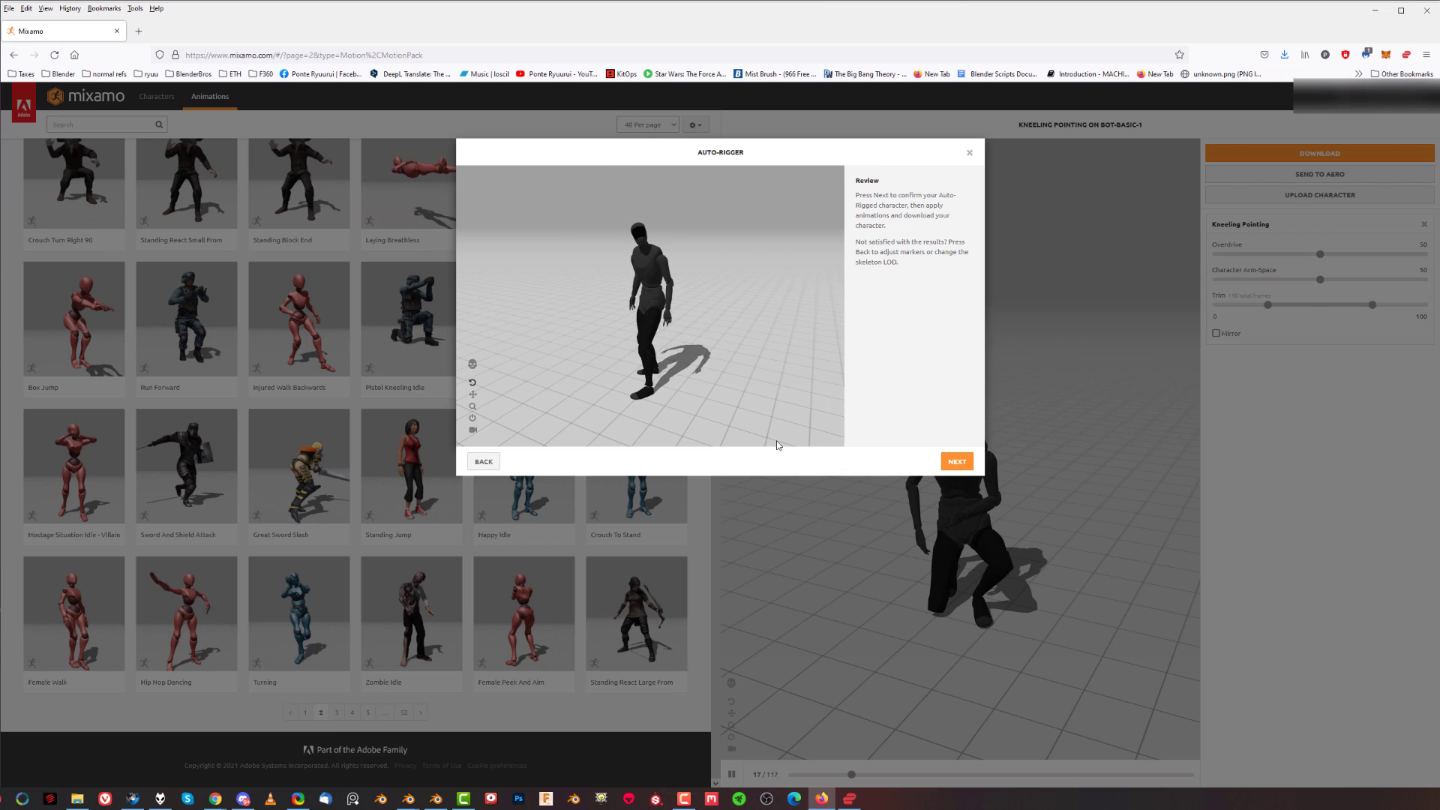
pyautogui.click(956, 463)
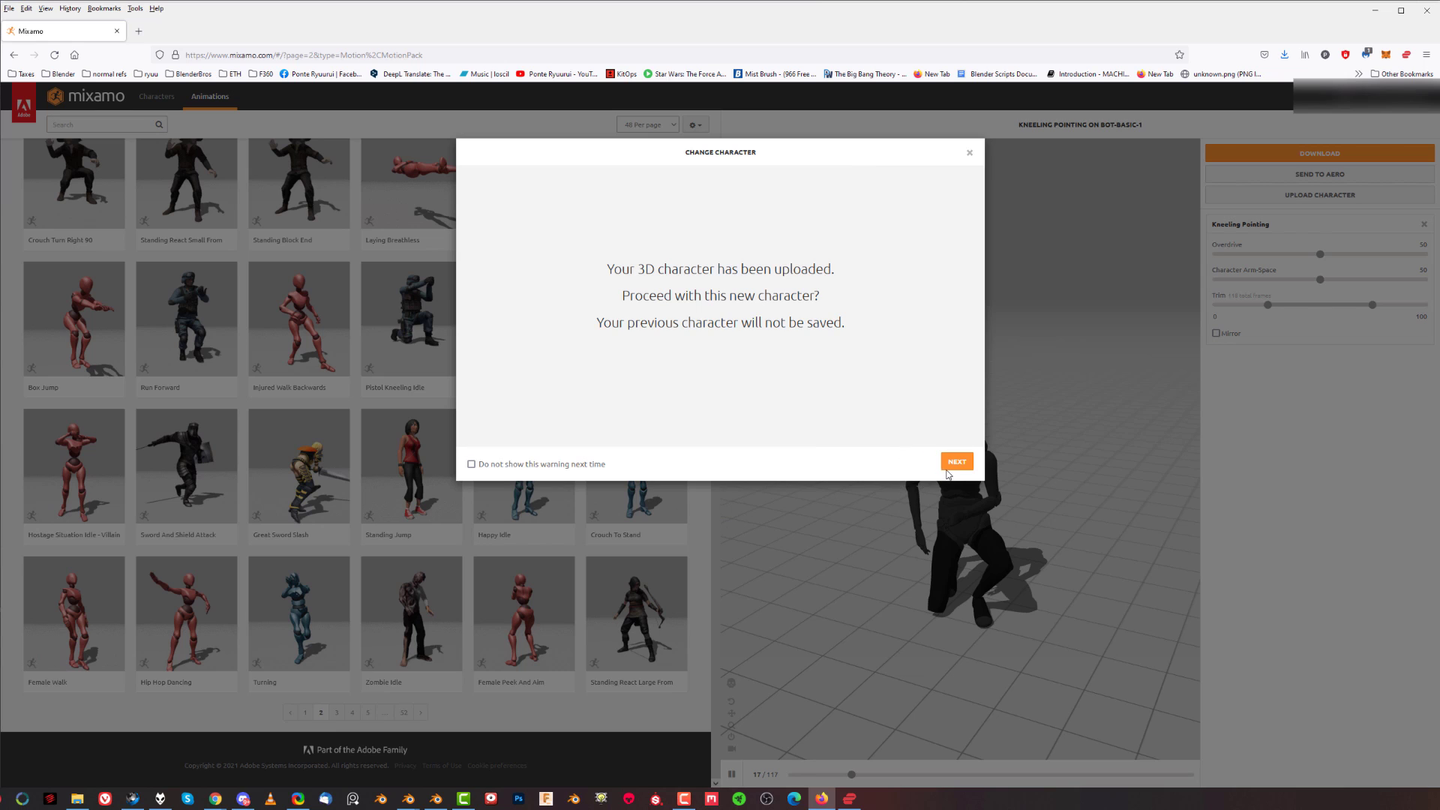
pyautogui.click(952, 463)
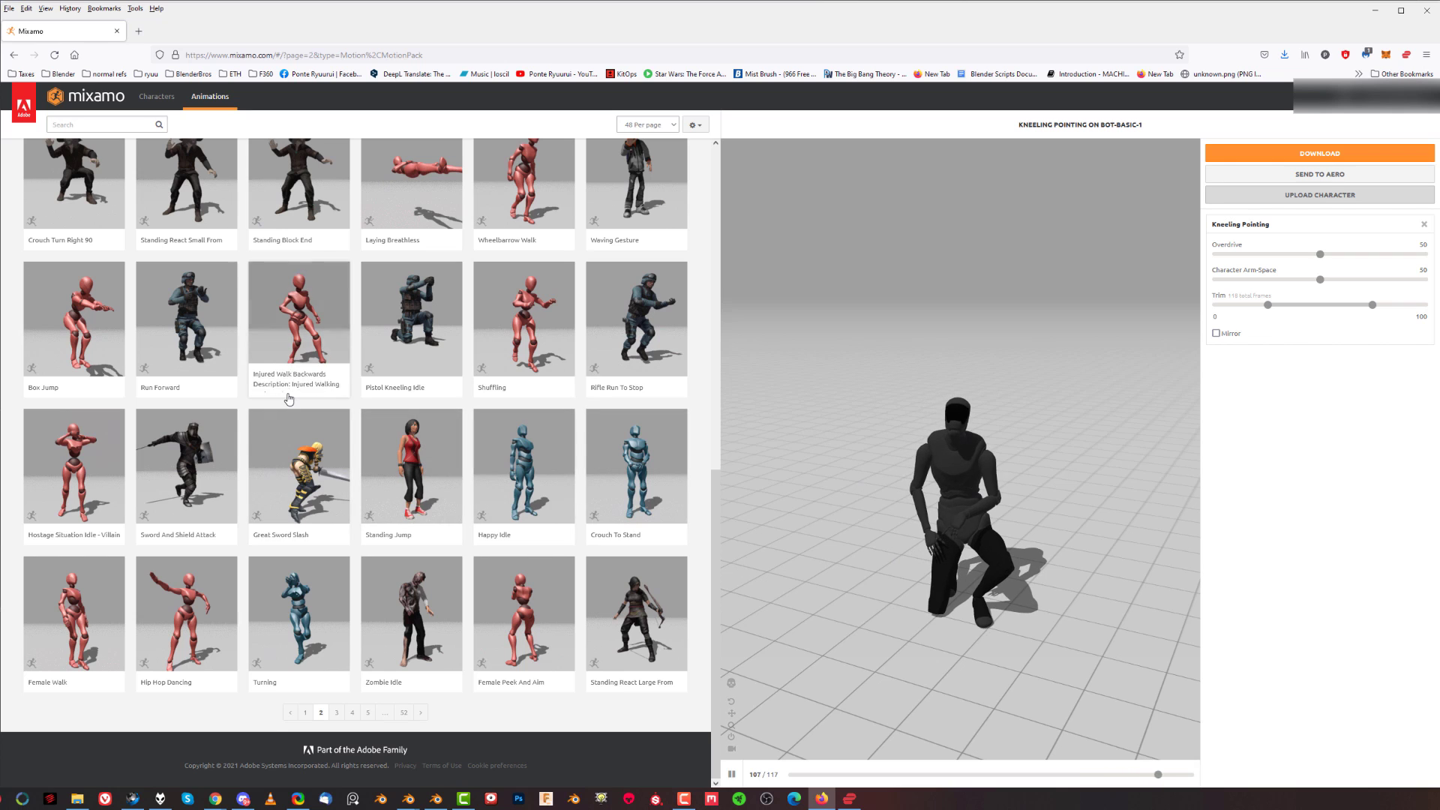
pyautogui.scroll(3, 414, 342)
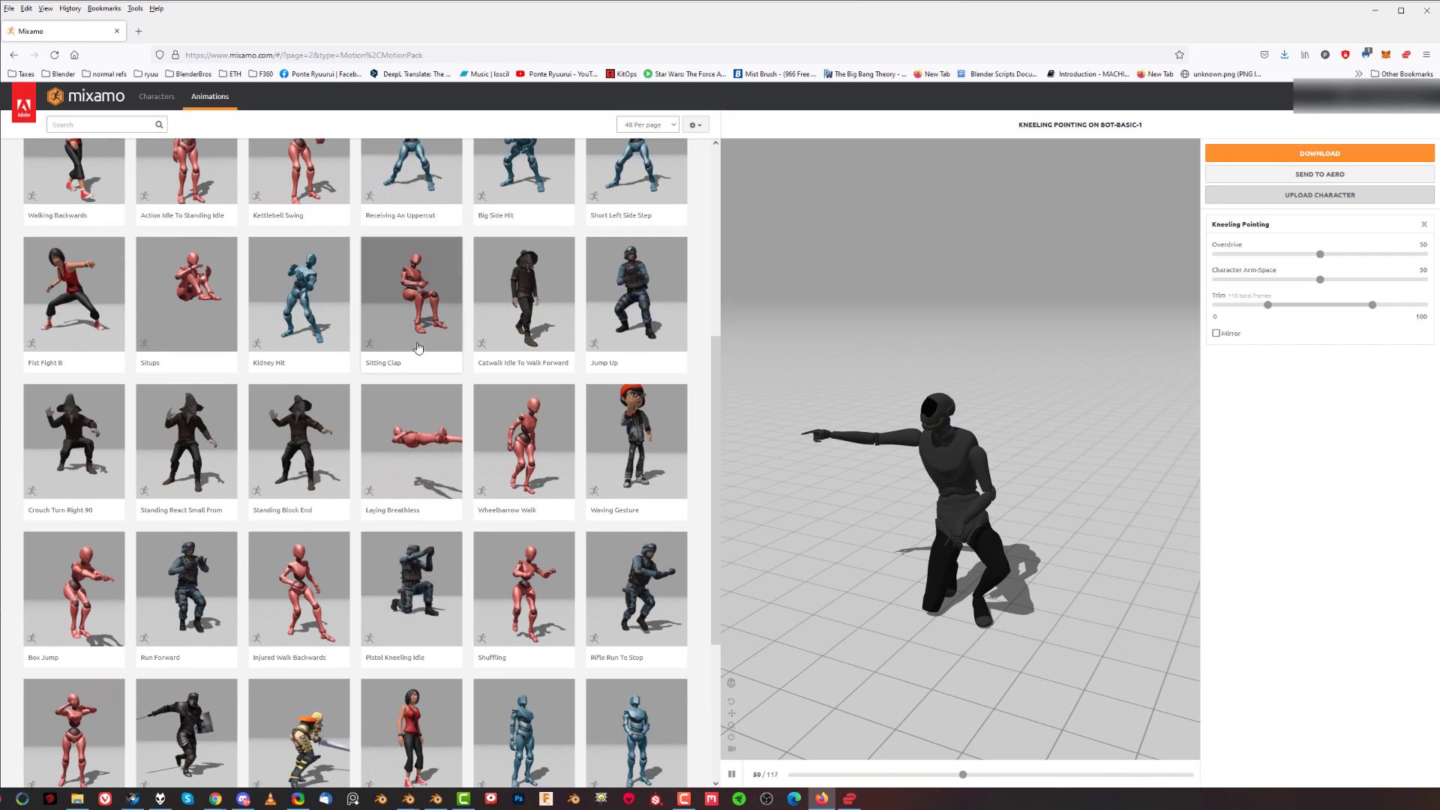
pyautogui.scroll(5, 414, 342)
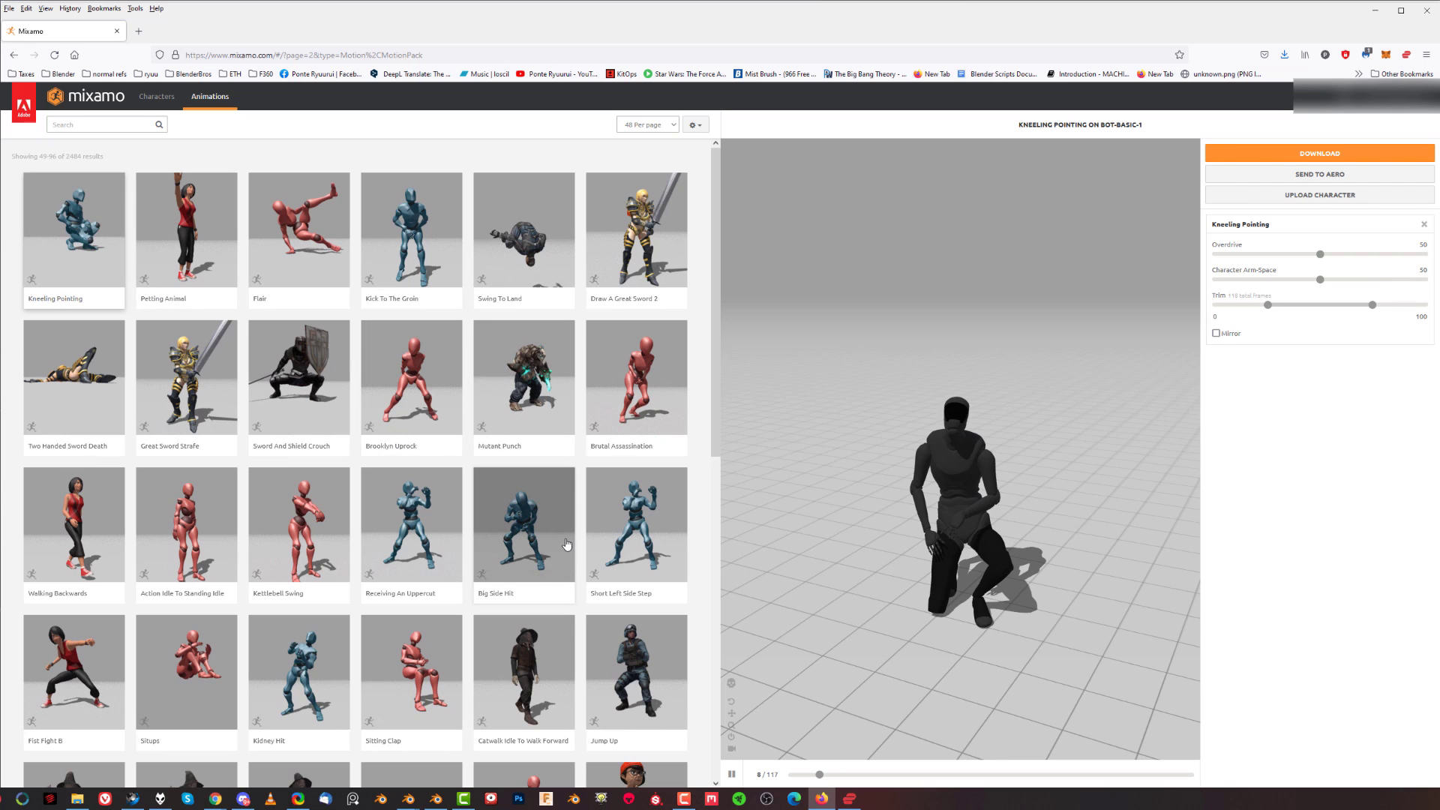
pyautogui.click(546, 227)
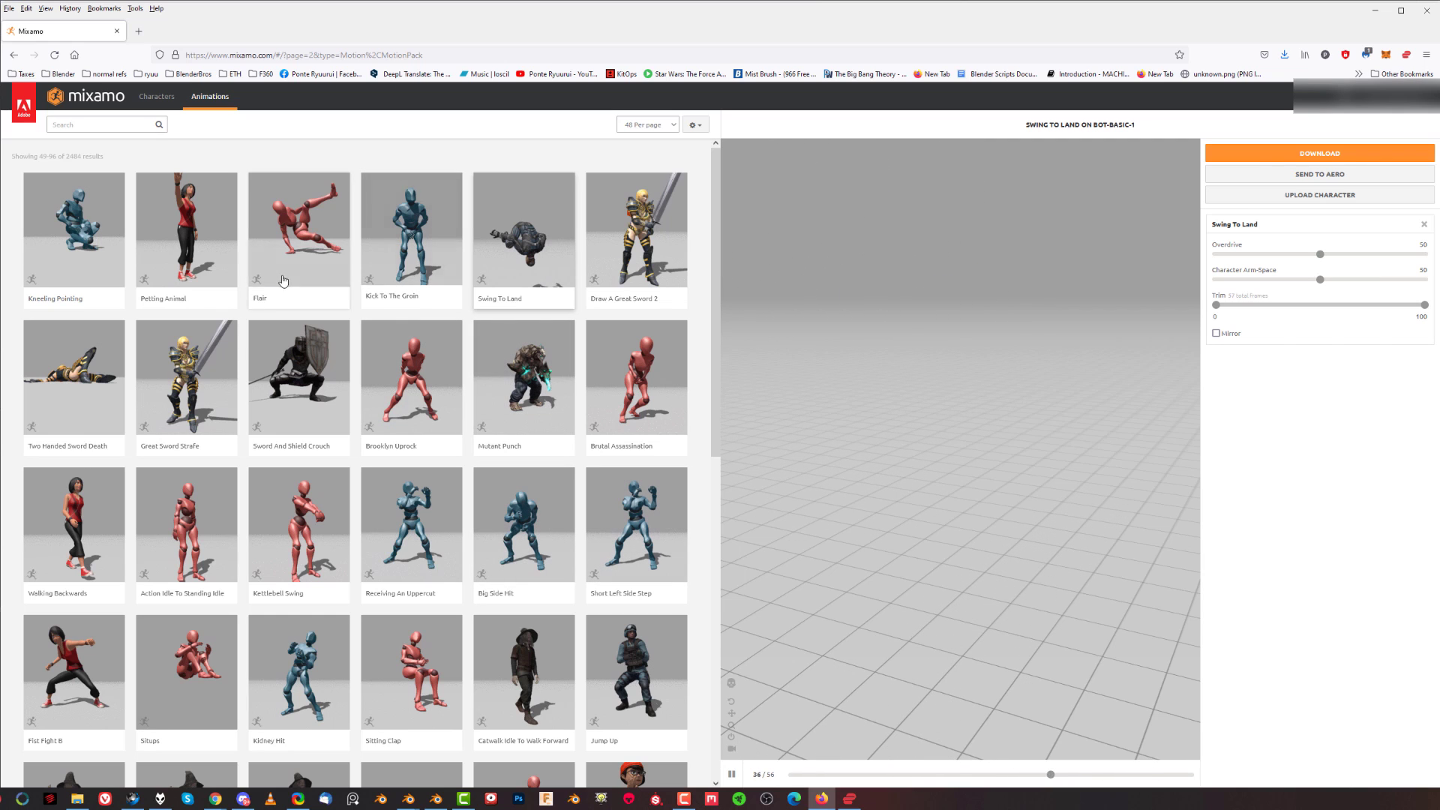
pyautogui.click(75, 228)
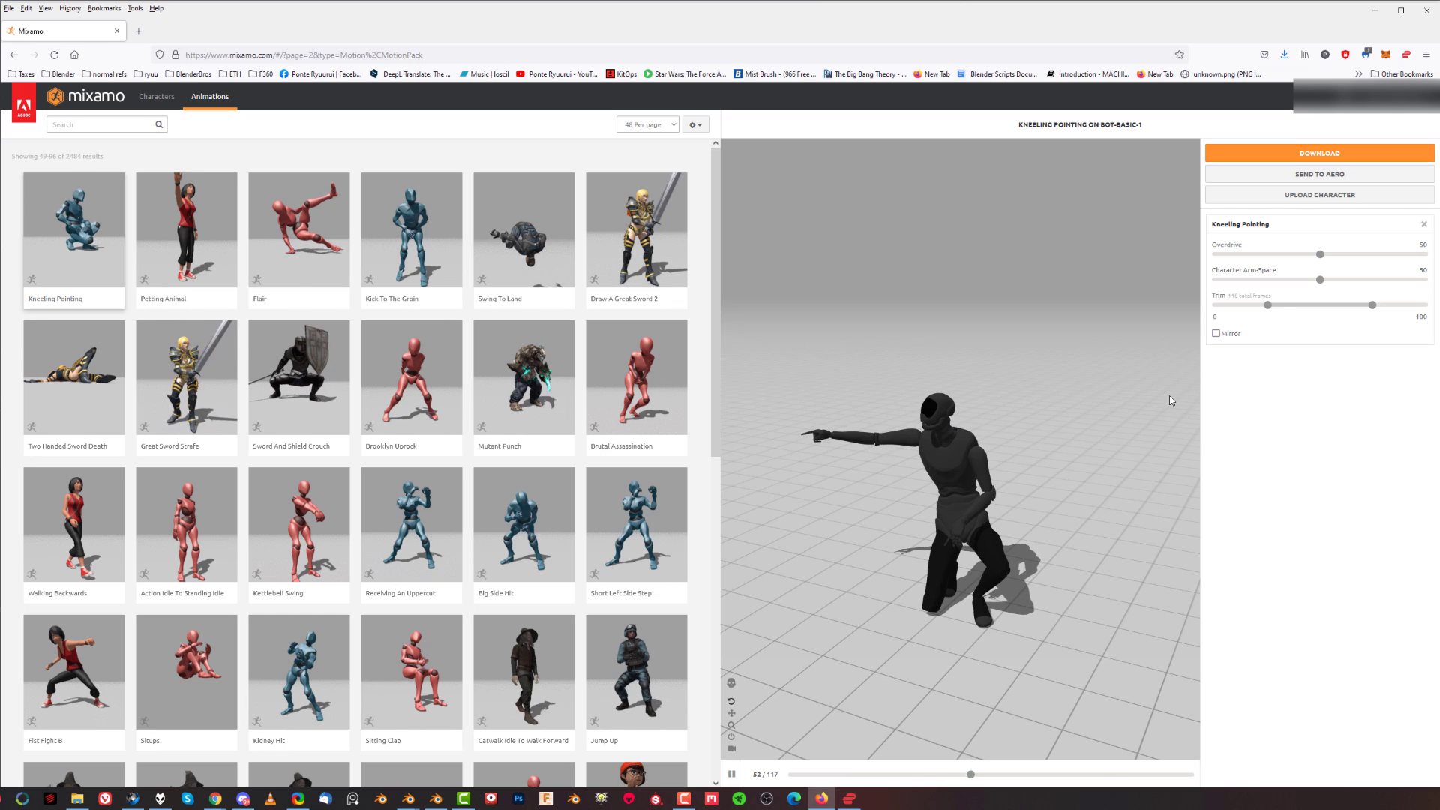
# Download Kneeling Pointing as FBX with skin and save Kneeling Pointing.fbx to disk.
pyautogui.click(1320, 154)
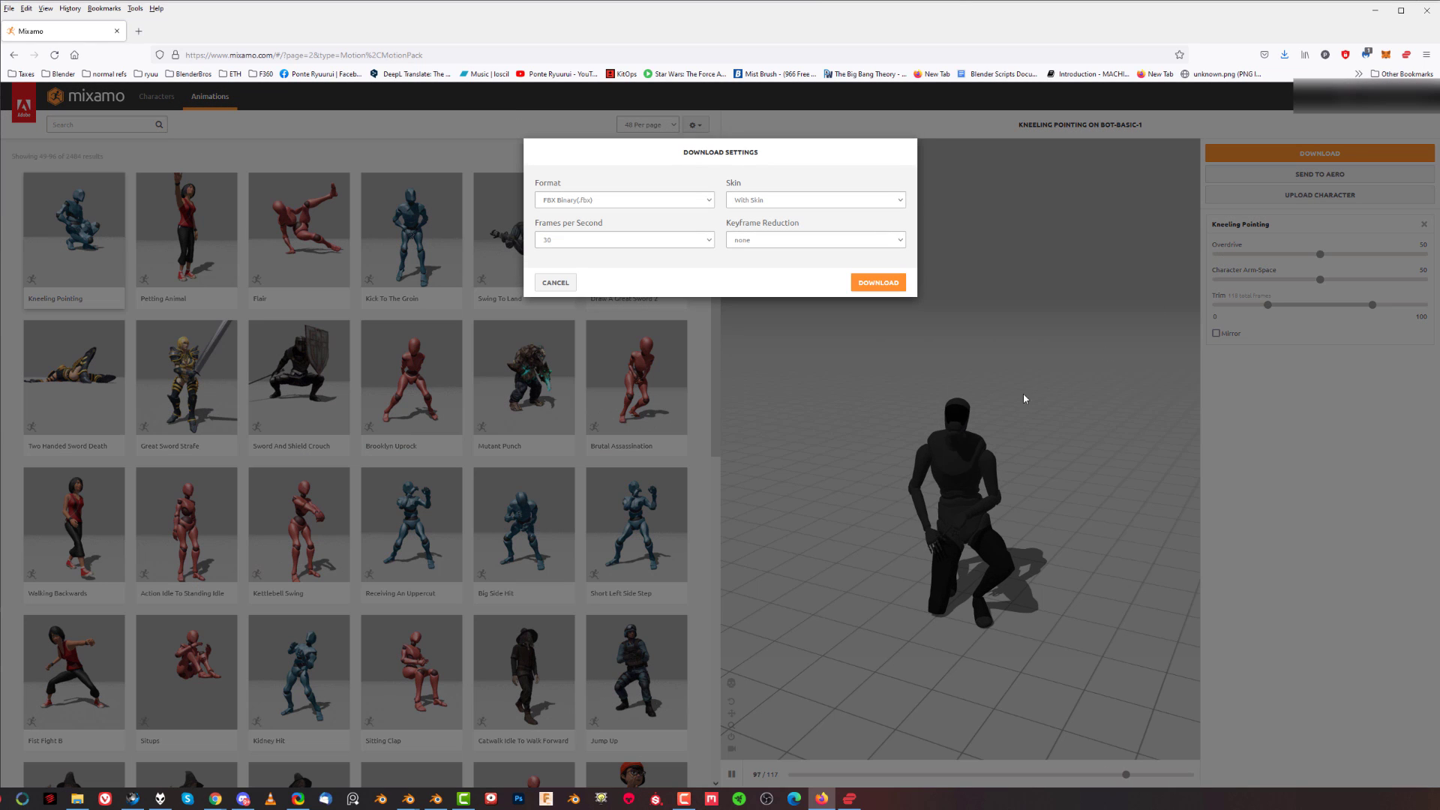
pyautogui.click(893, 284)
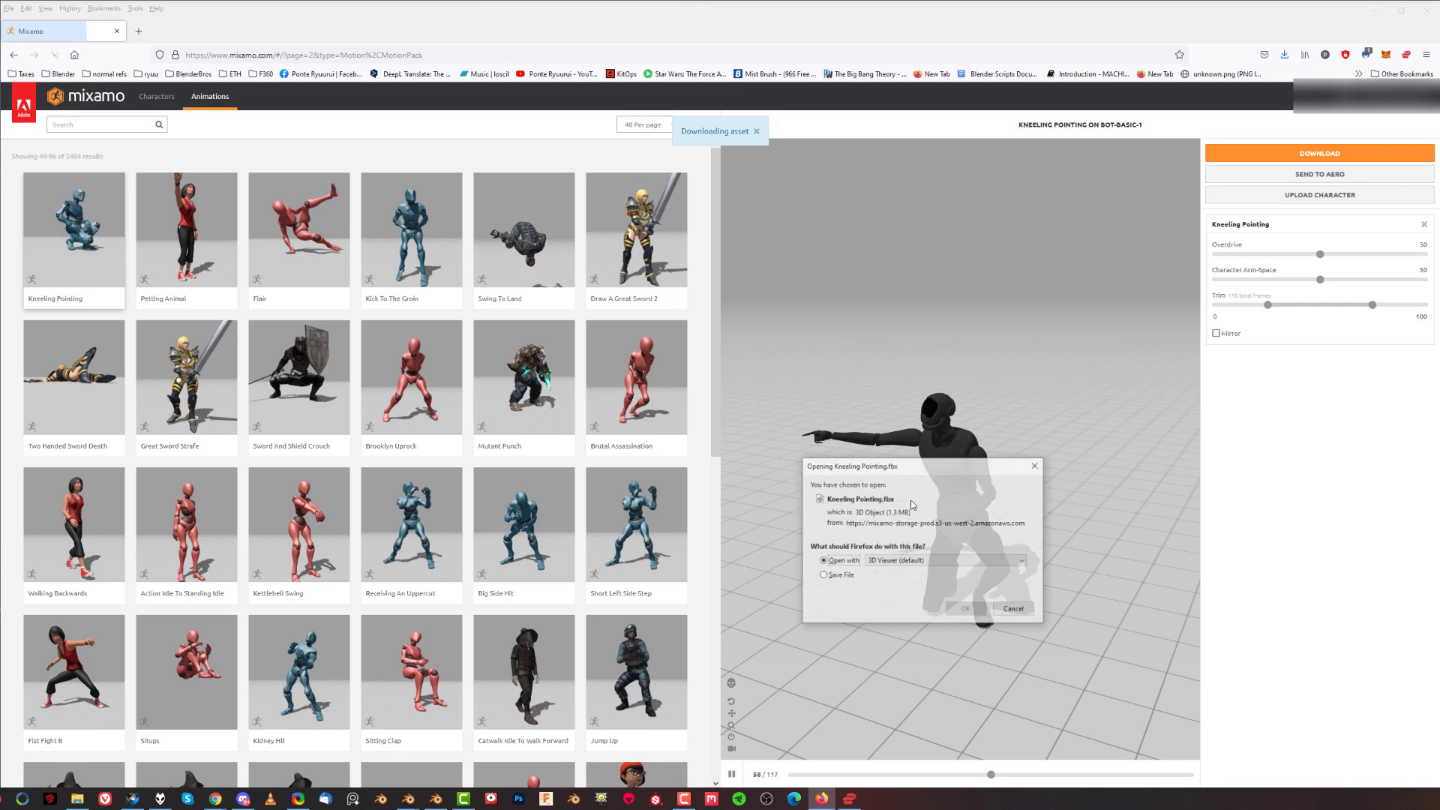
pyautogui.click(836, 575)
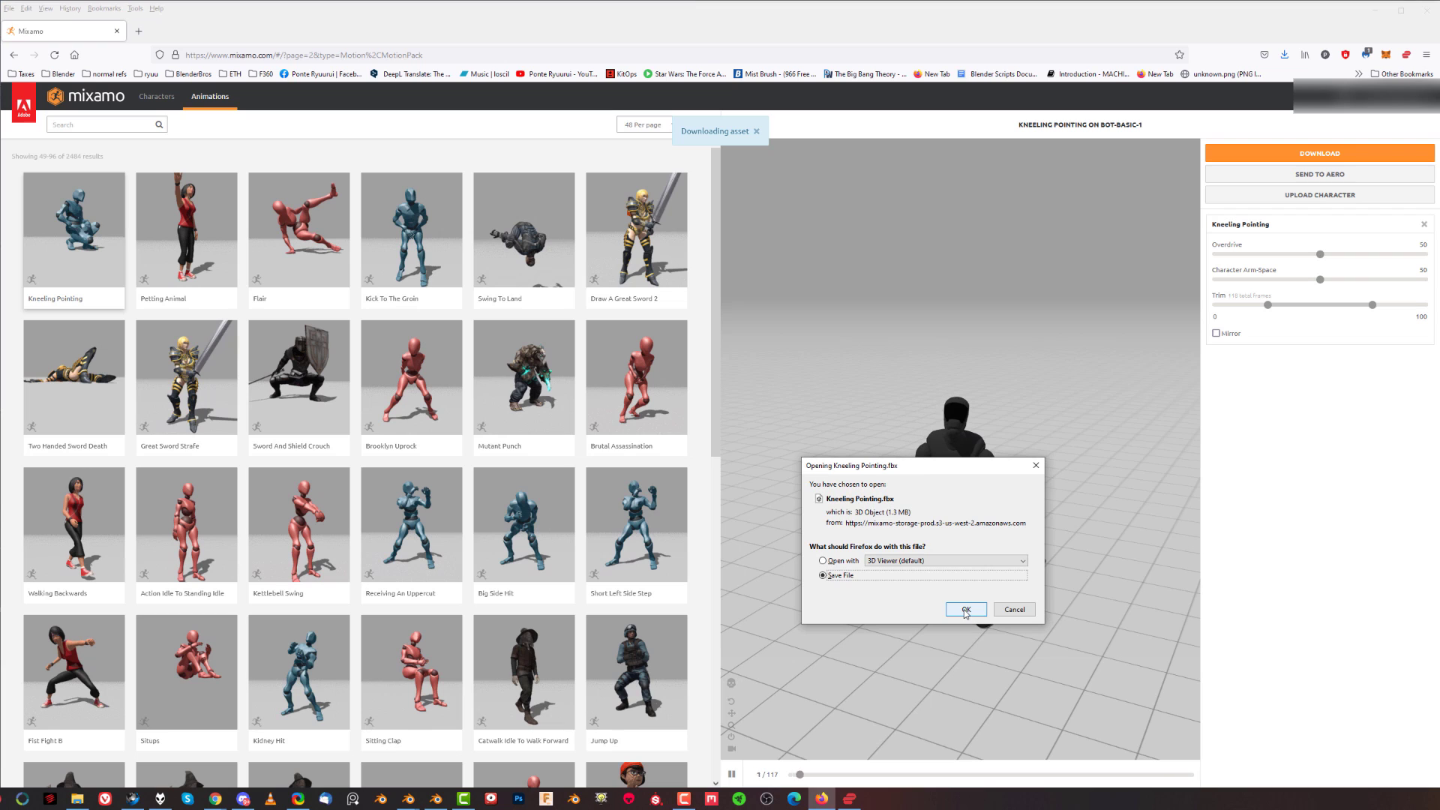
pyautogui.click(437, 799)
# Import Kneeling Pointing(2).fbx from Downloads through File > Import > FBX.
pyautogui.scroll(-3, 502, 263)
pyautogui.scroll(3, 502, 263)
pyautogui.click(35, 27)
pyautogui.moveTo(106, 242)
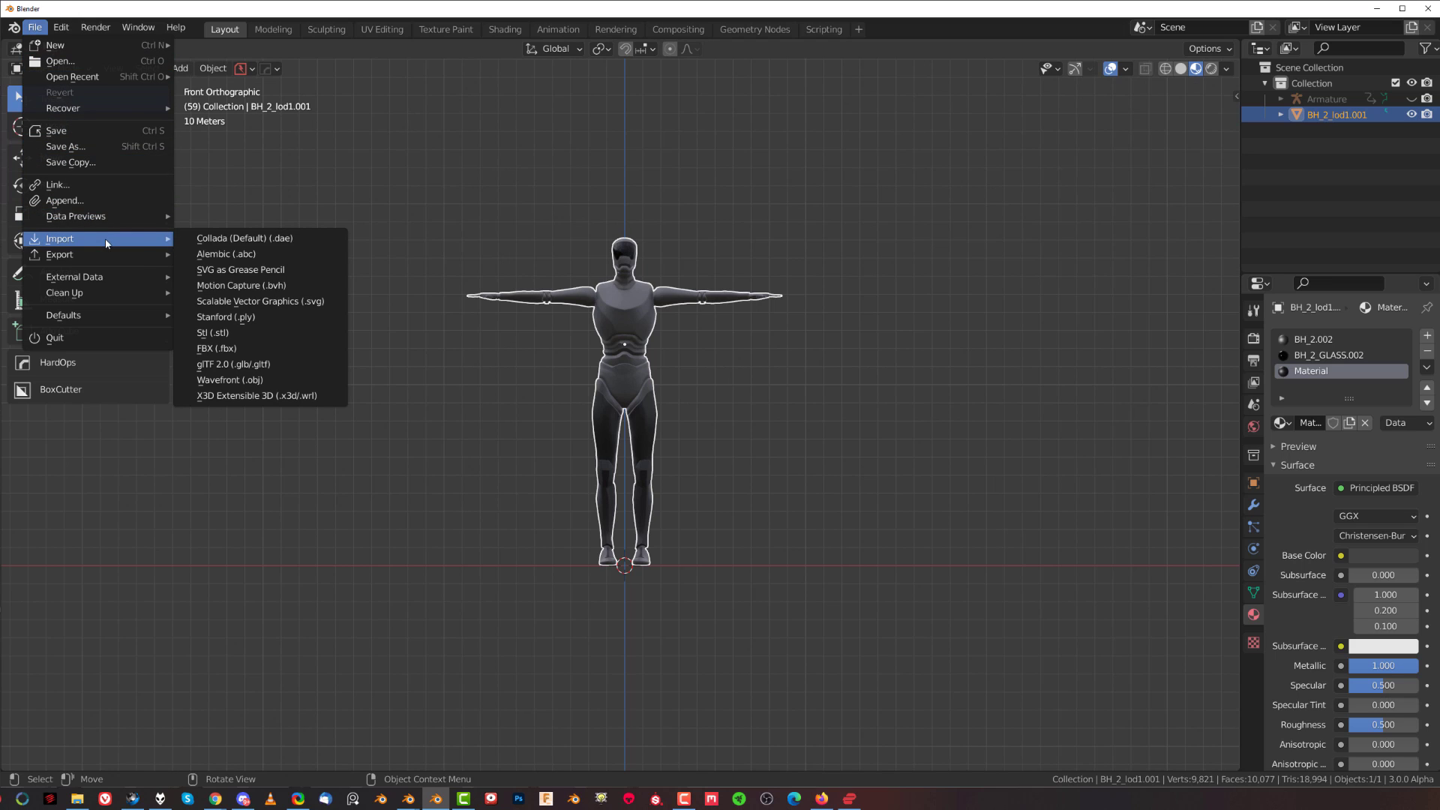
pyautogui.click(217, 348)
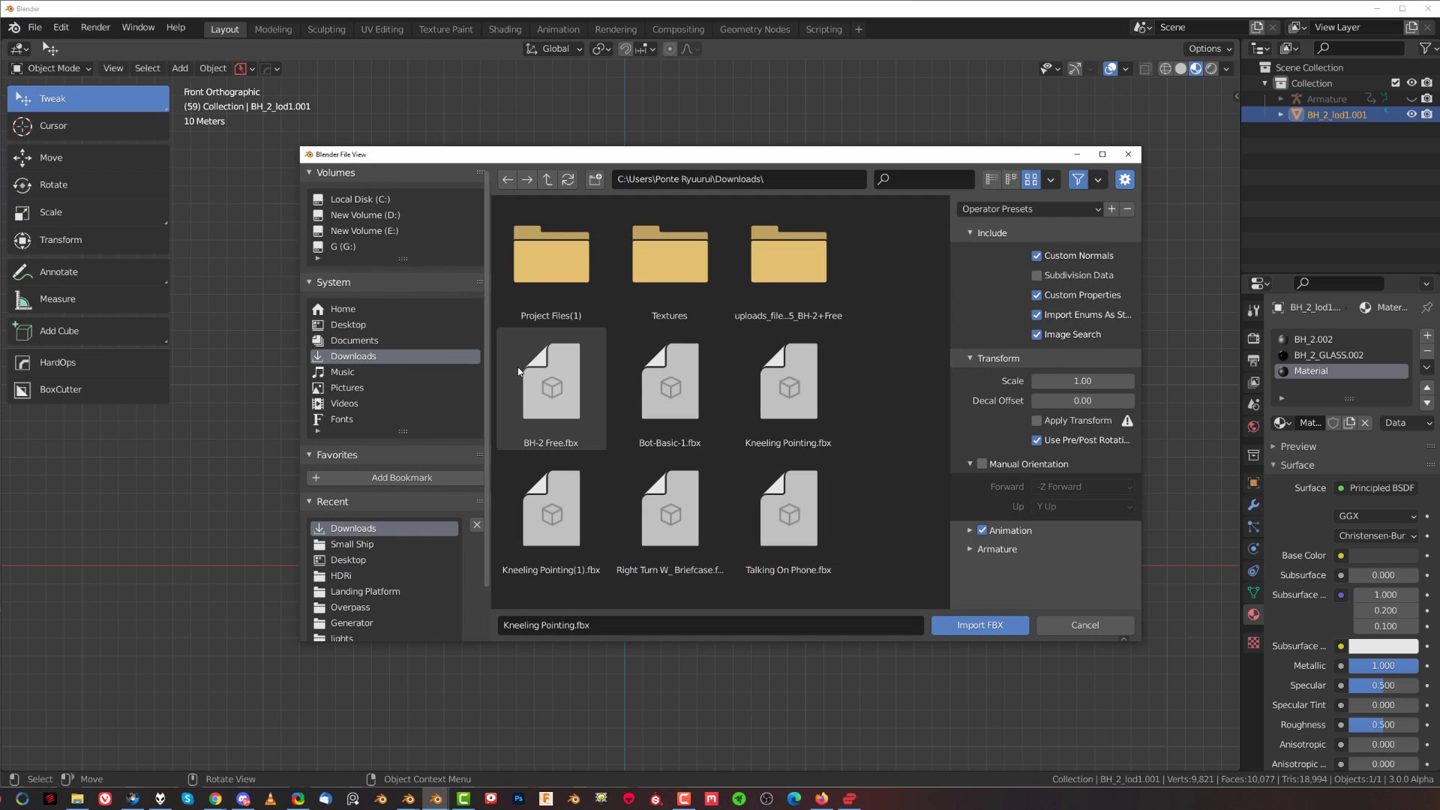
pyautogui.scroll(-3, 779, 427)
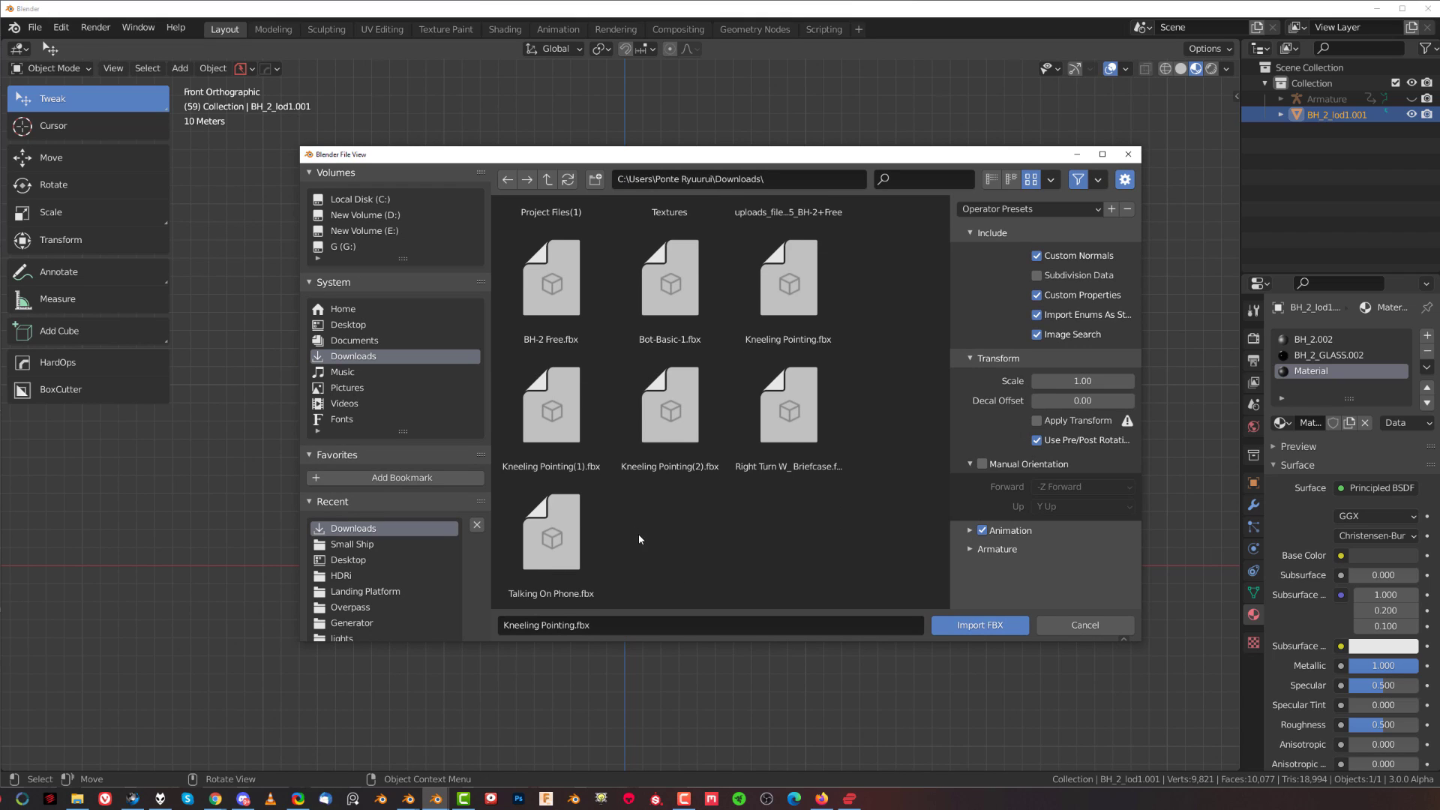
pyautogui.click(675, 412)
pyautogui.click(979, 625)
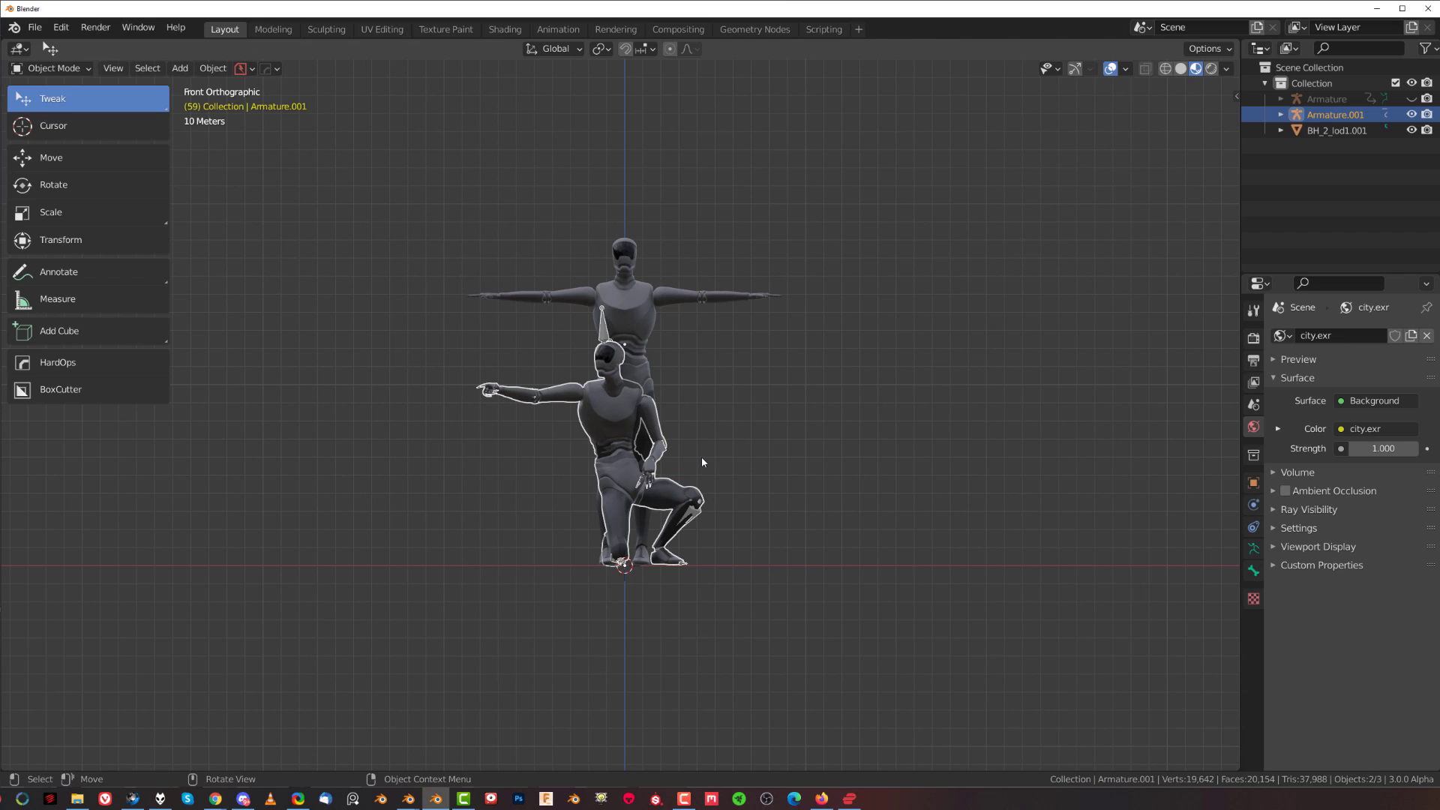
# Hide the T-pose mesh BH_2_lod1.001 with H and hide Armature.001's bones in the Outliner.
pyautogui.click(622, 290)
pyautogui.press('h')
pyautogui.scroll(3, 638, 292)
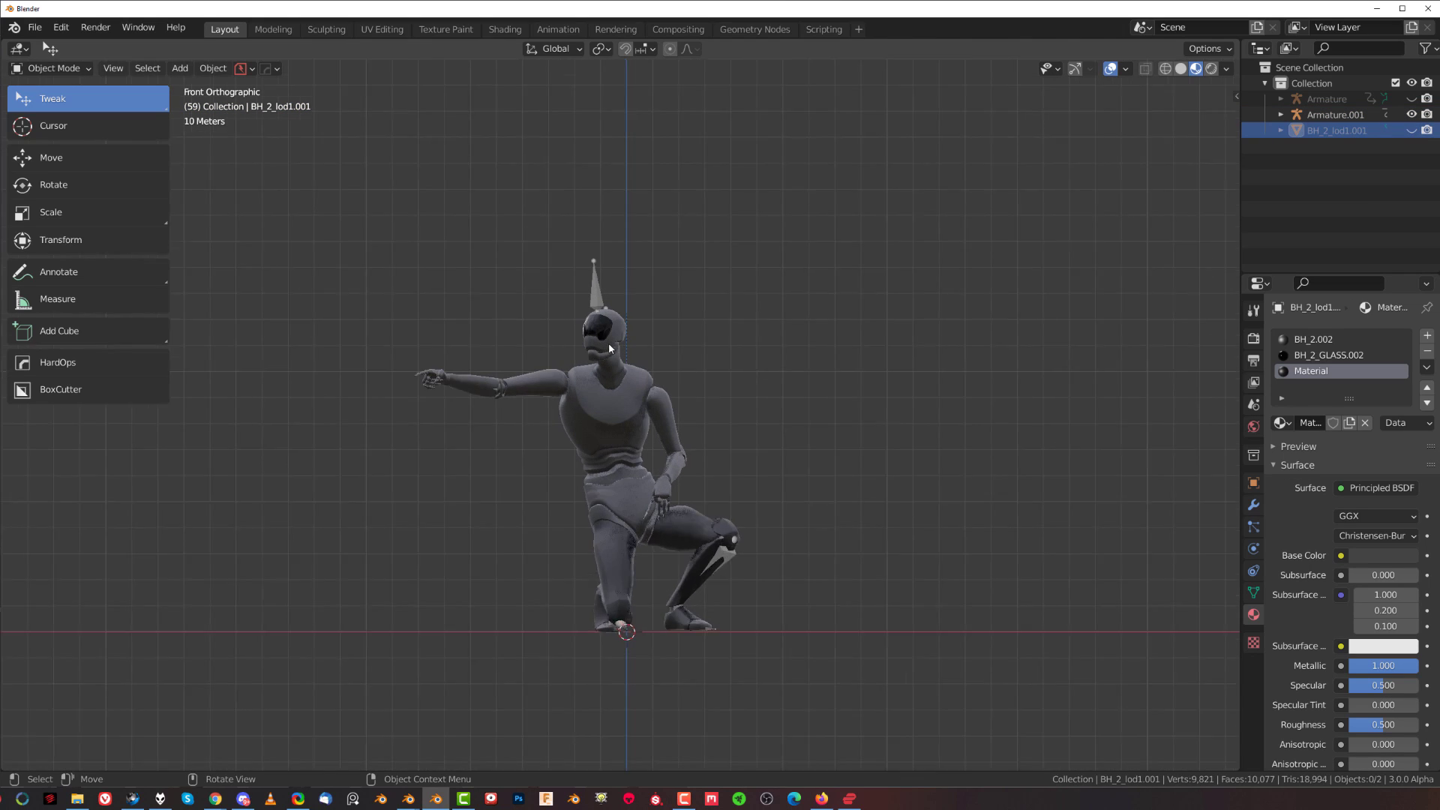
pyautogui.click(619, 311)
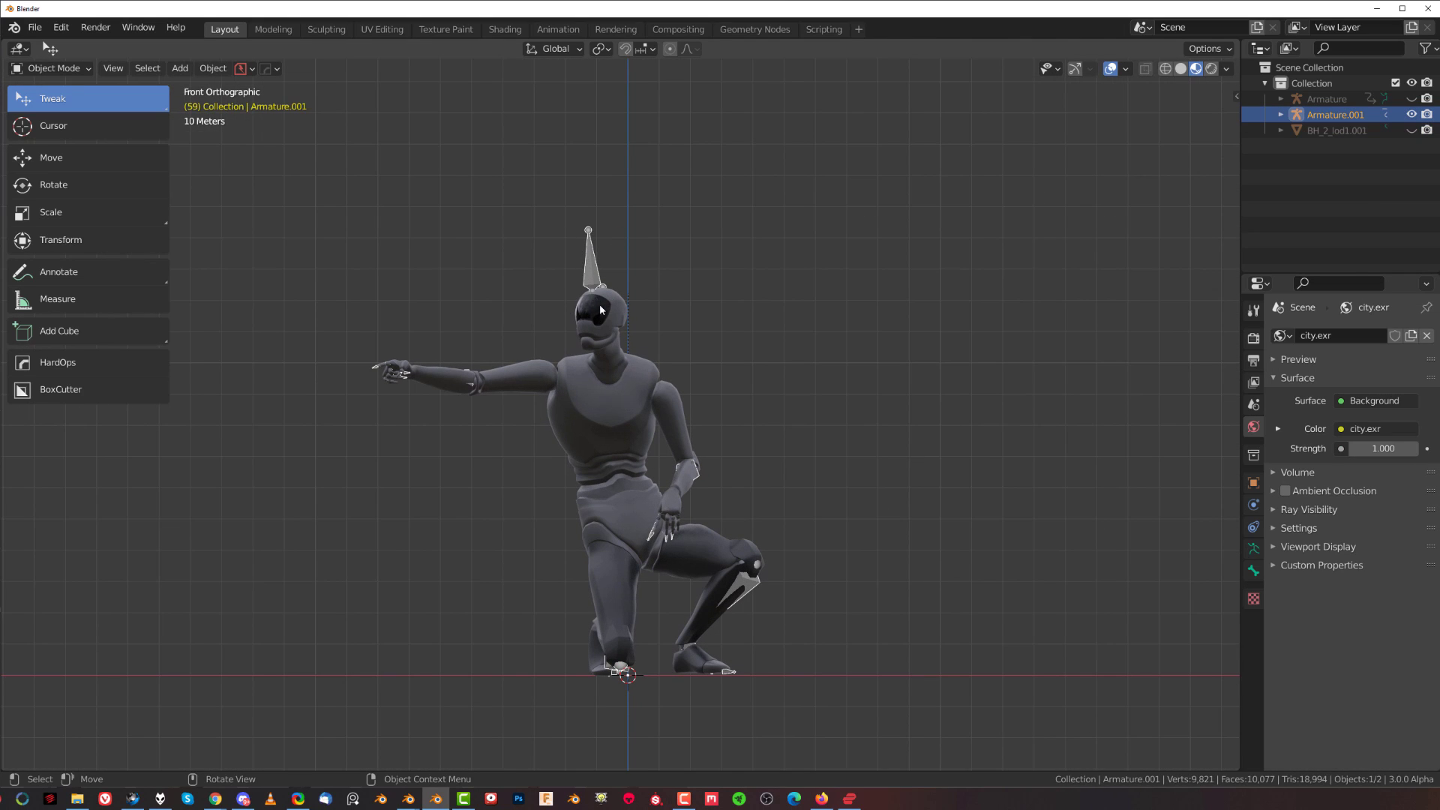
pyautogui.scroll(-2, 742, 518)
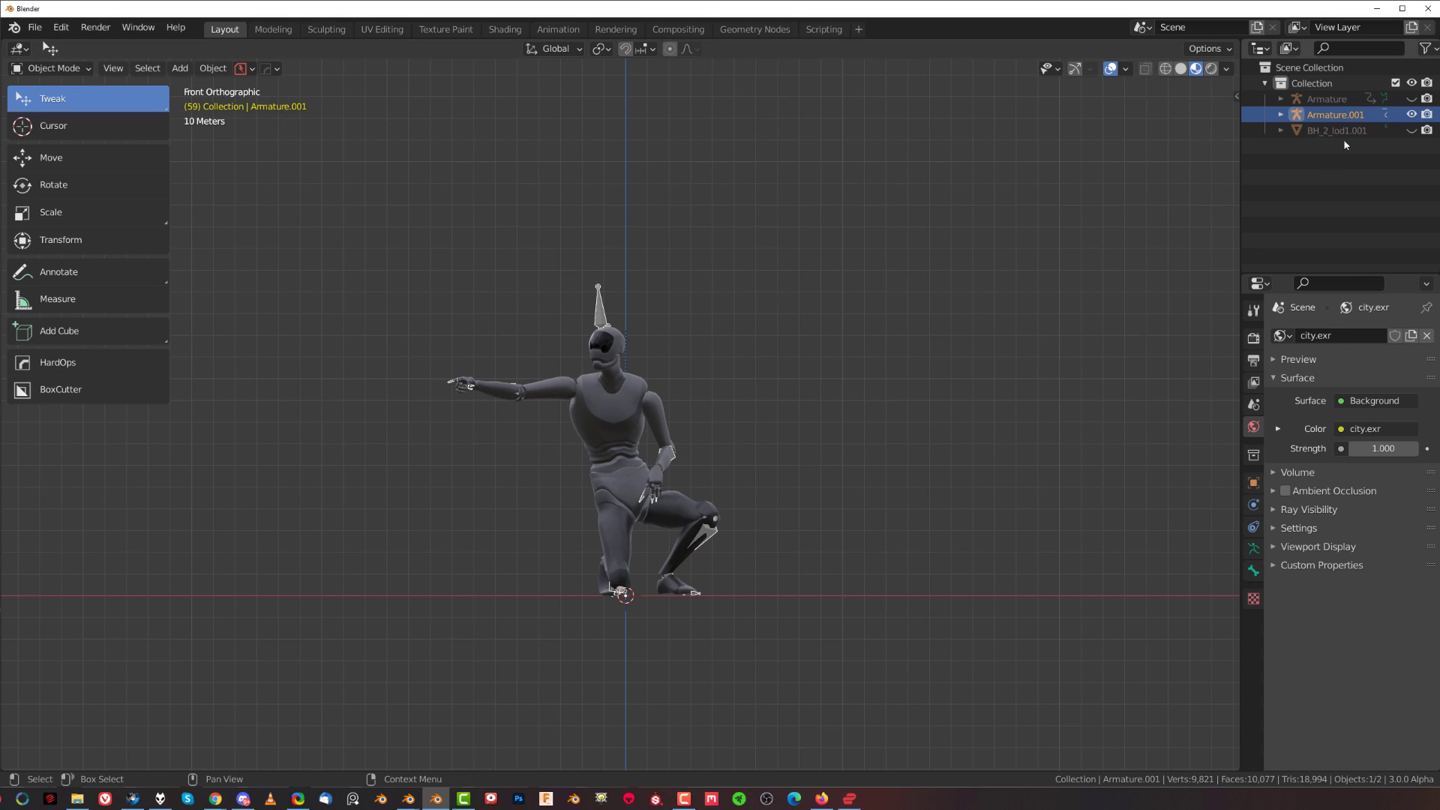
pyautogui.click(1412, 114)
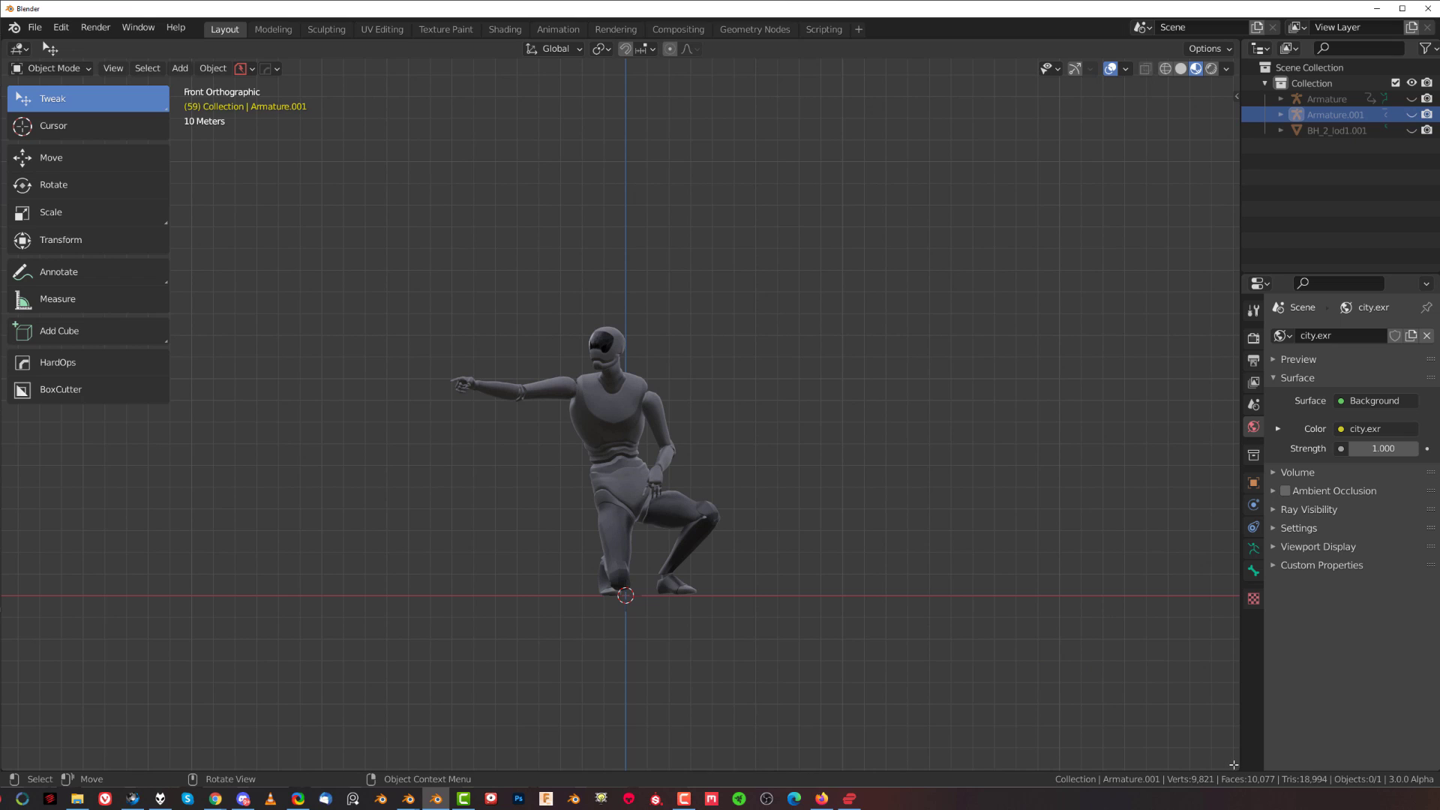
# Split the viewport and turn the lower area into a Timeline editor.
pyautogui.moveTo(1233, 764); pyautogui.dragTo(1195, 576)
pyautogui.click(19, 586)
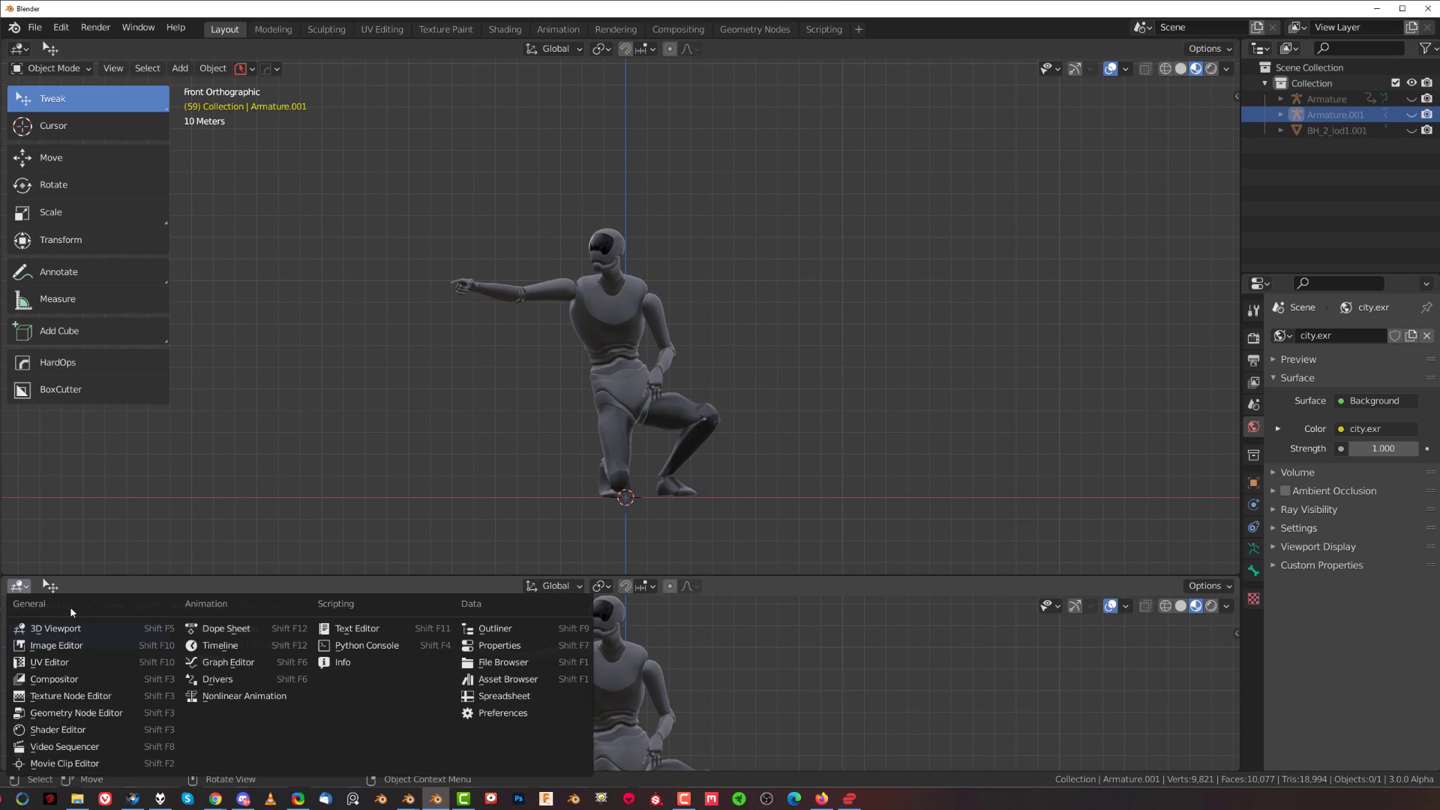
pyautogui.click(248, 643)
# Play the kneeling animation from the start, then stop and scrub to frame 61.
pyautogui.hotkey('shift', 'Left')
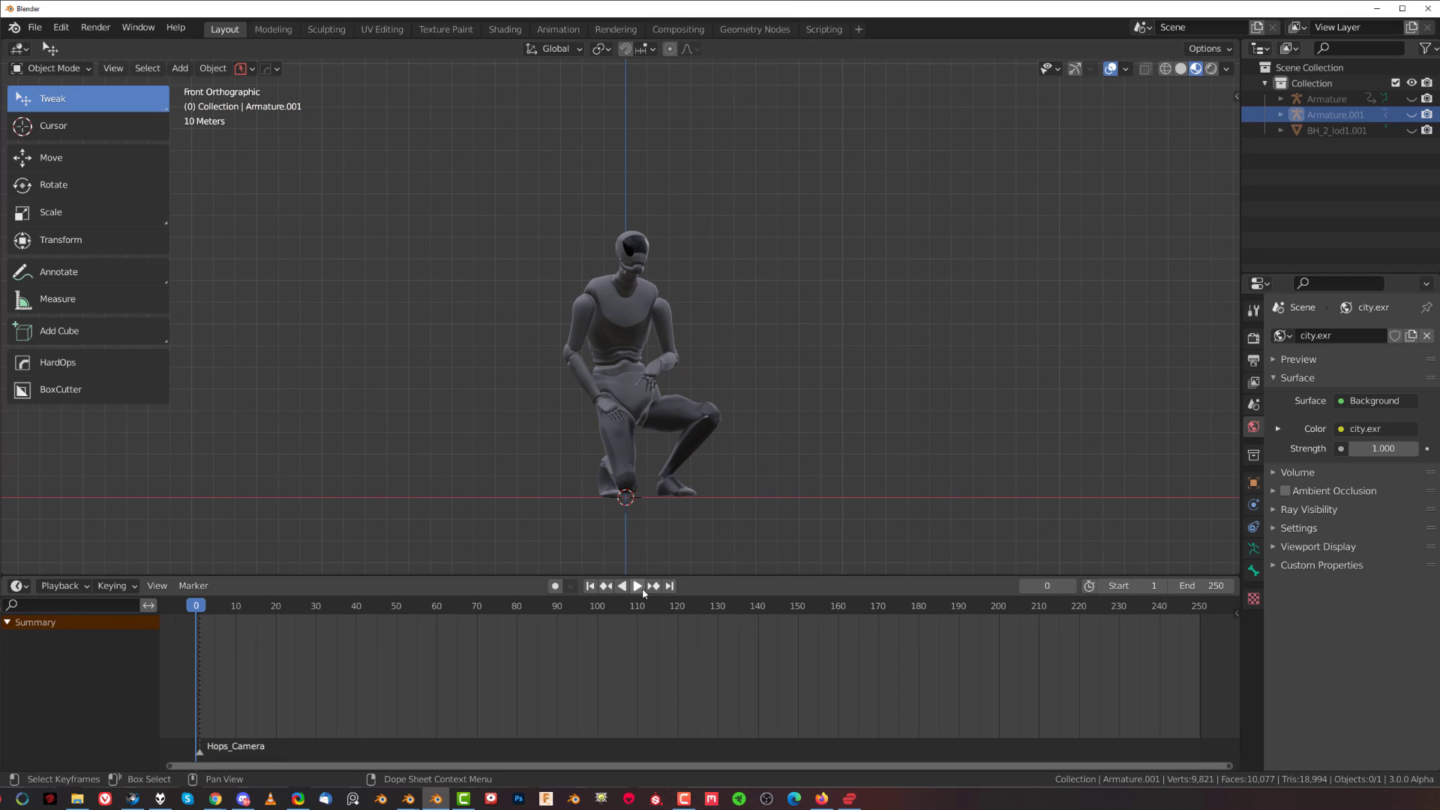
pyautogui.click(637, 586)
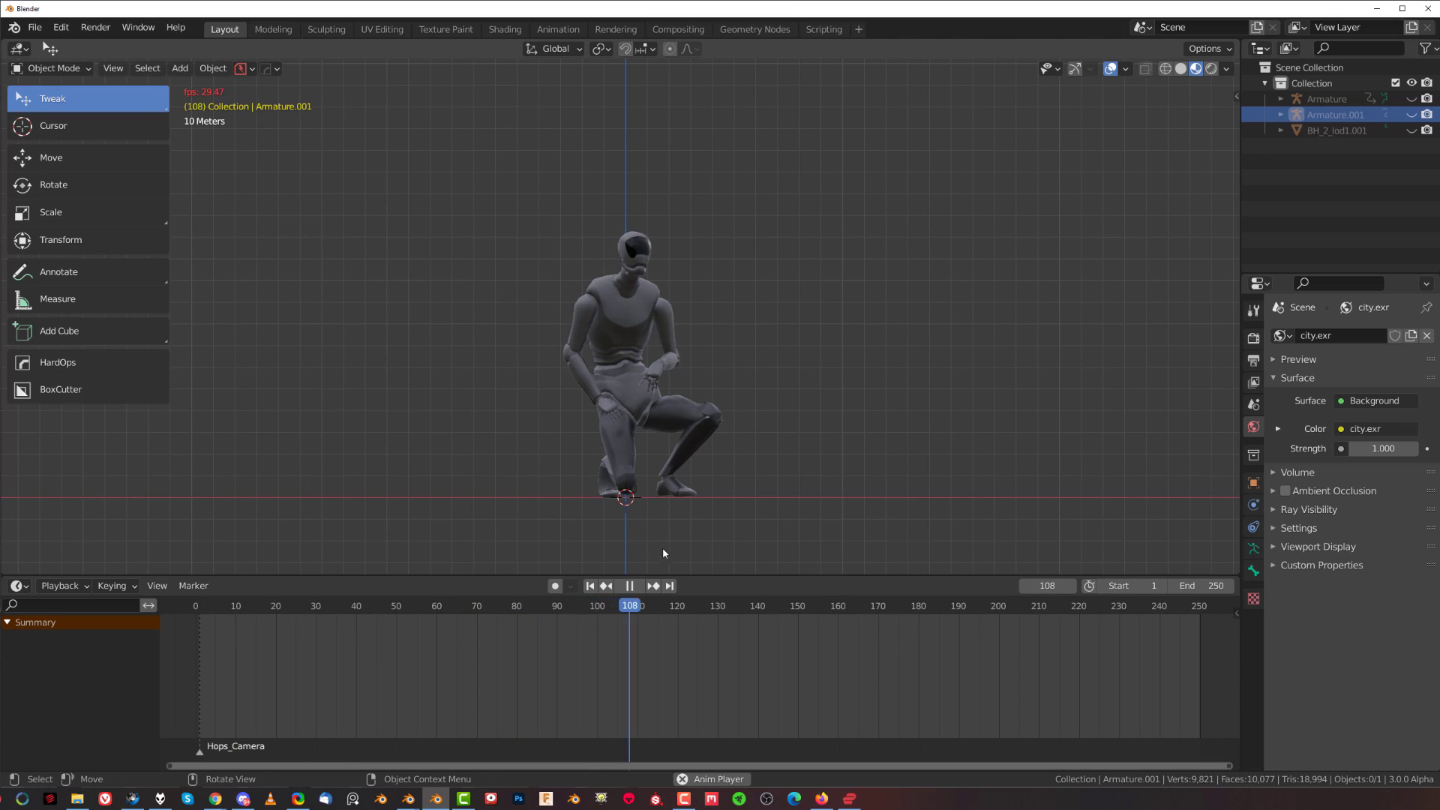
pyautogui.click(629, 590)
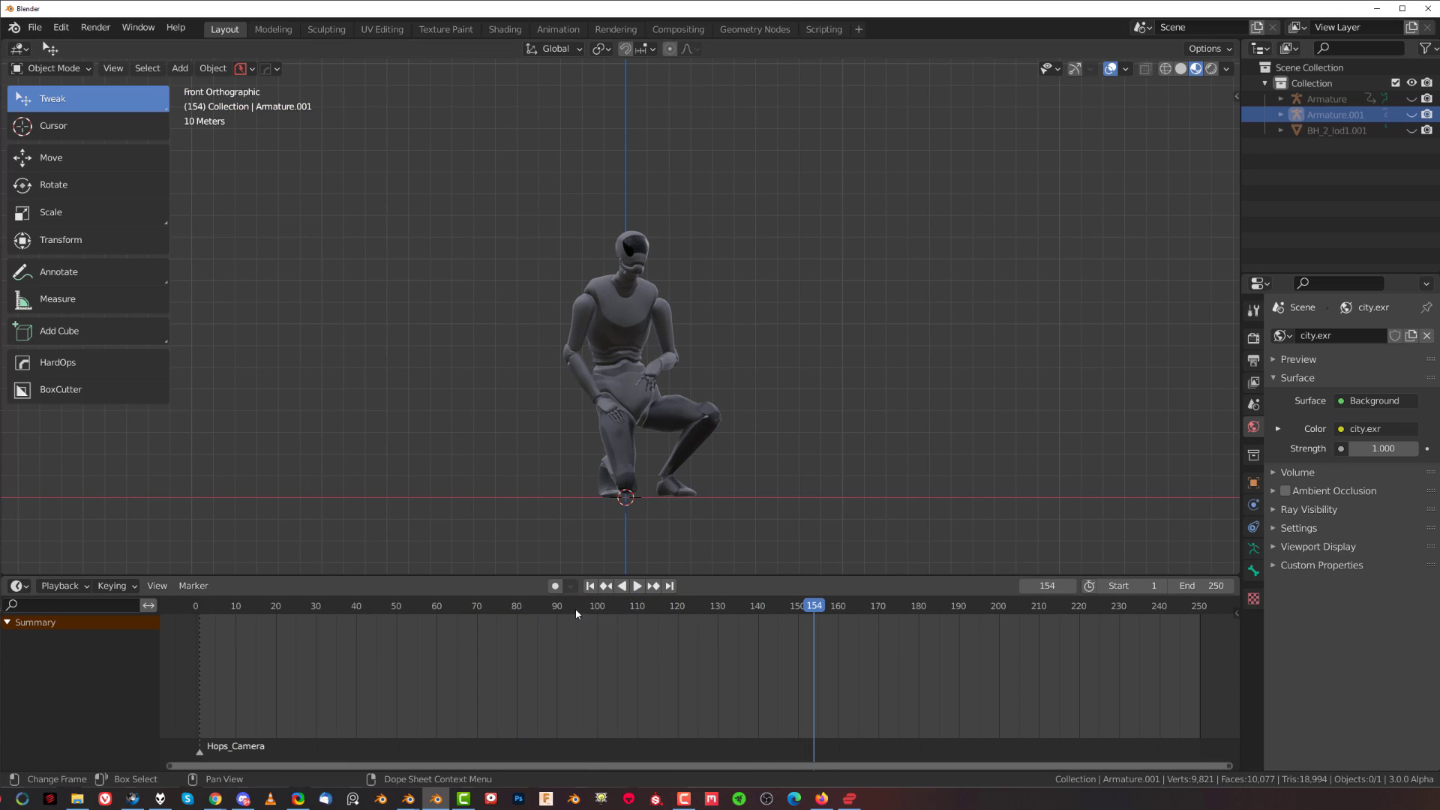
pyautogui.moveTo(559, 606); pyautogui.dragTo(441, 589)
# Freeze the kneeling robot's pose with Ctrl+A > Visual Geometry to Mesh.
pyautogui.click(636, 344)
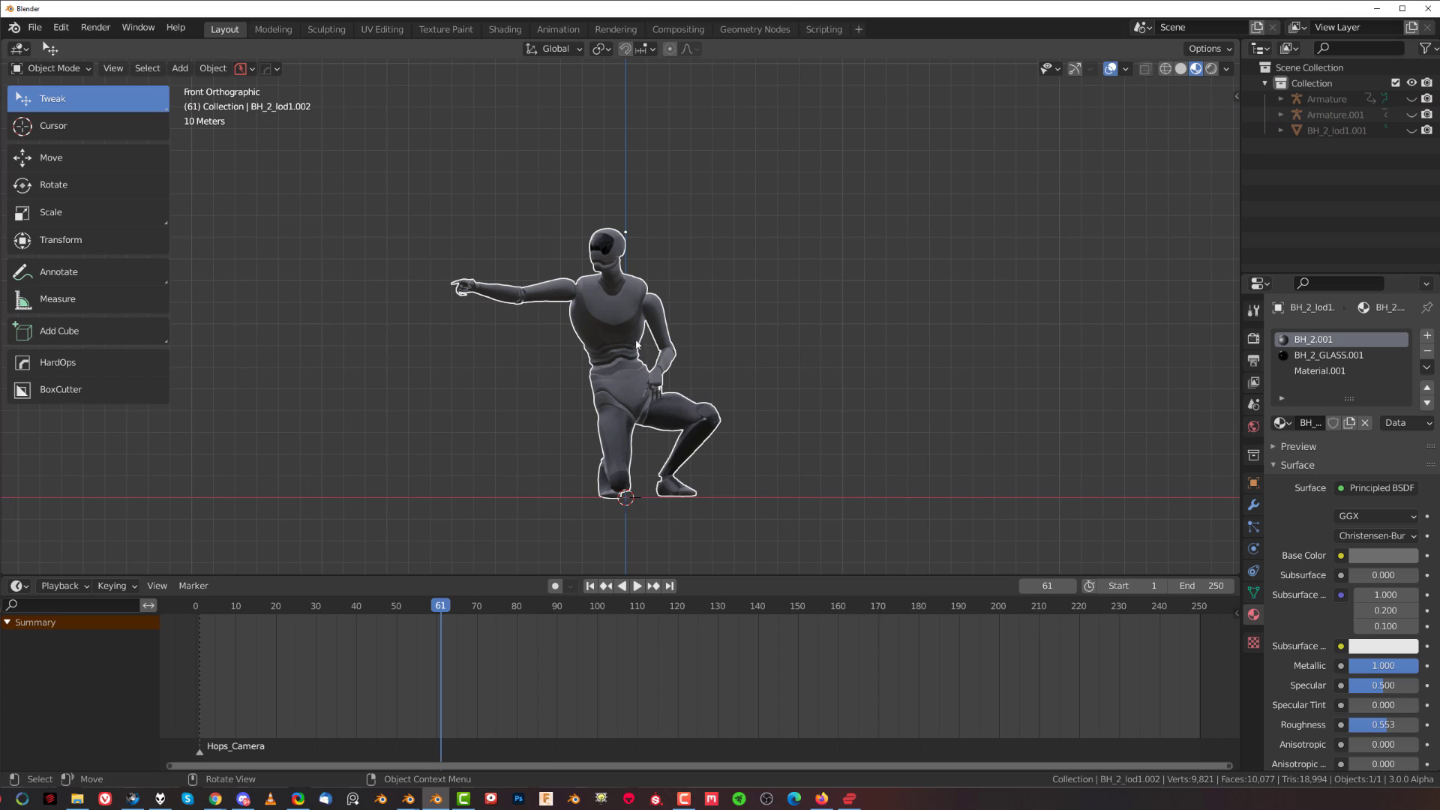
pyautogui.hotkey('ctrl', 'a')
pyautogui.click(745, 313)
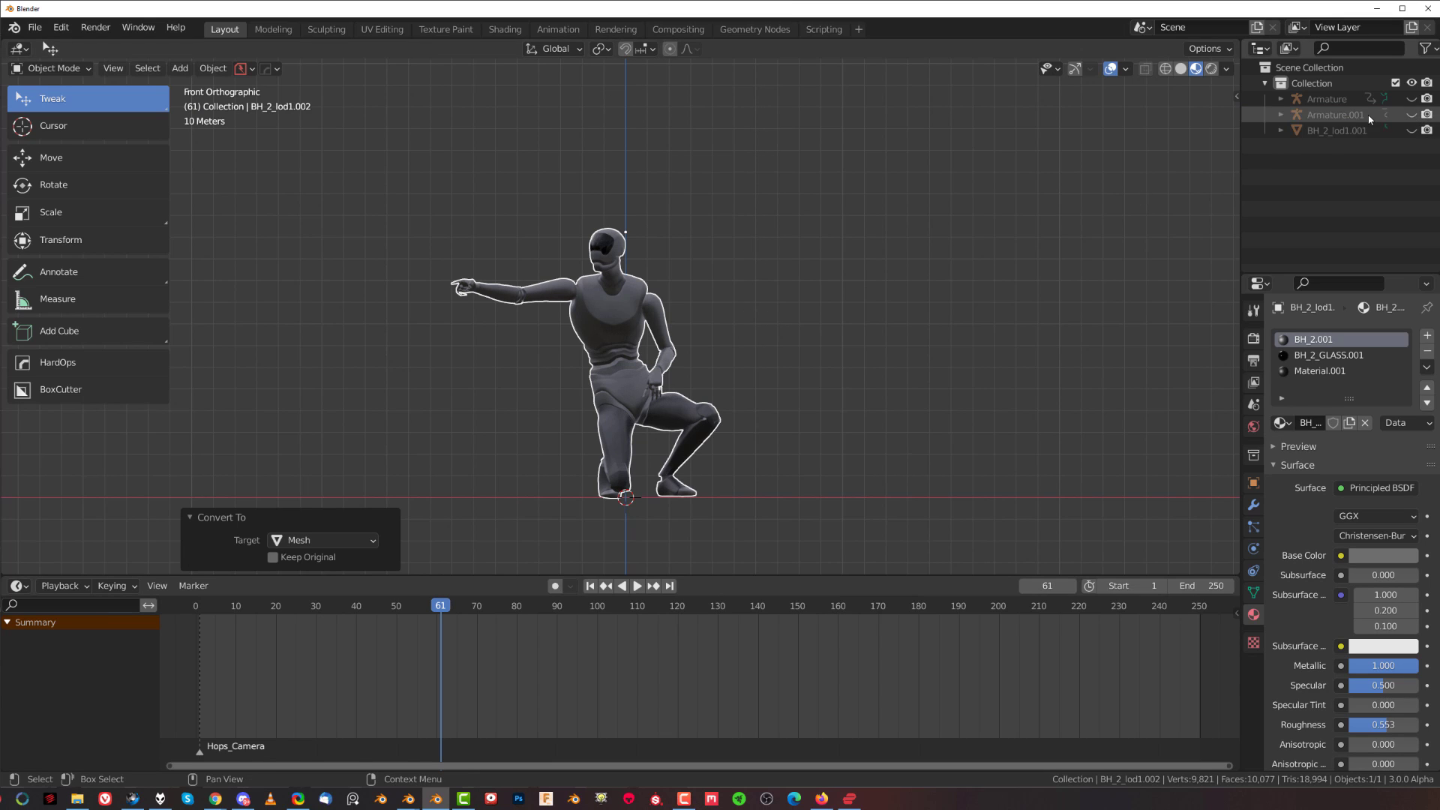
pyautogui.moveTo(868, 295); pyautogui.dragTo(857, 335, button='middle')
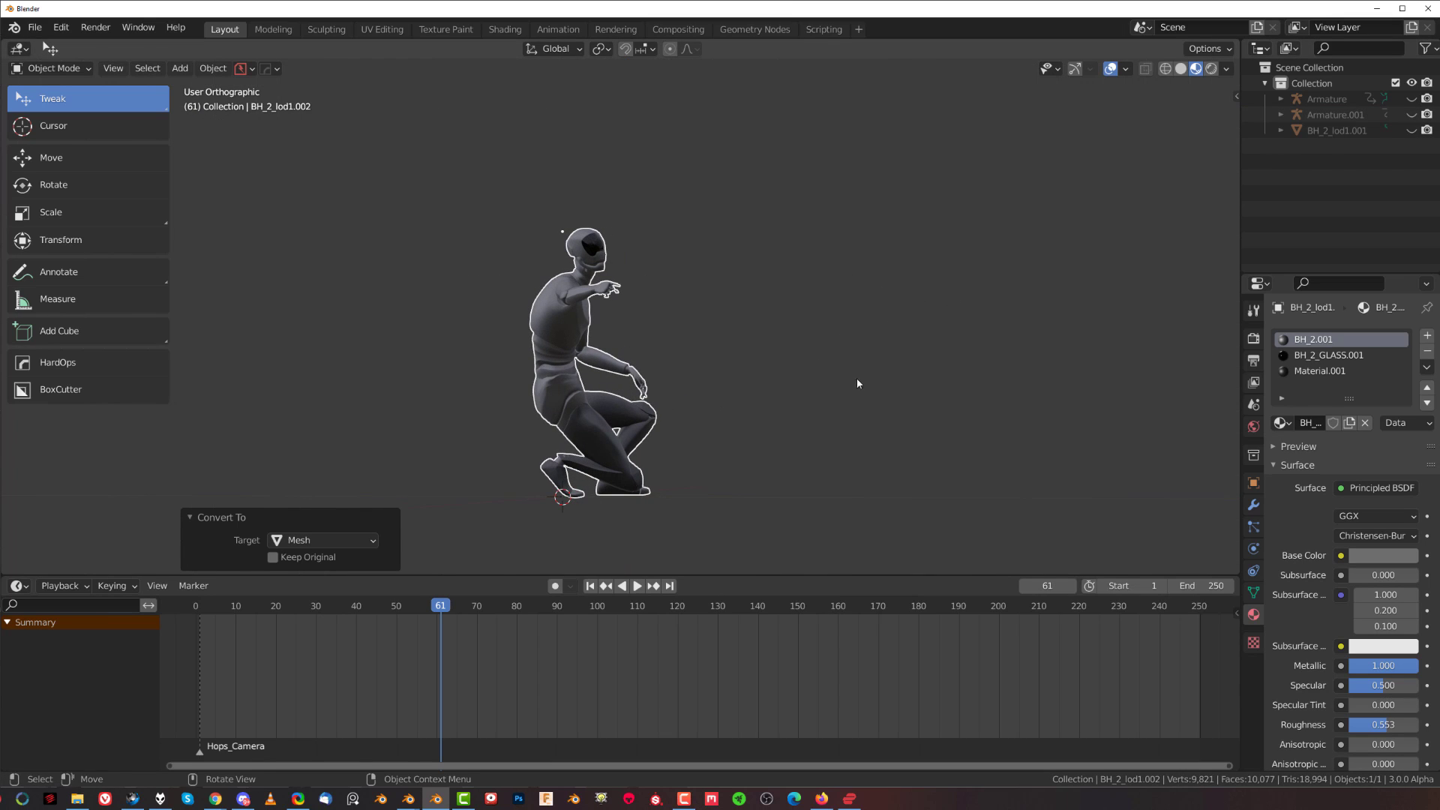
pyautogui.moveTo(861, 385); pyautogui.dragTo(726, 358, button='middle')
# Copy the frozen robot mesh and switch to the Landing Platform scene window.
pyautogui.hotkey('ctrl', 'c')
pyautogui.click(757, 353)
pyautogui.moveTo(416, 806)
pyautogui.click(446, 757)
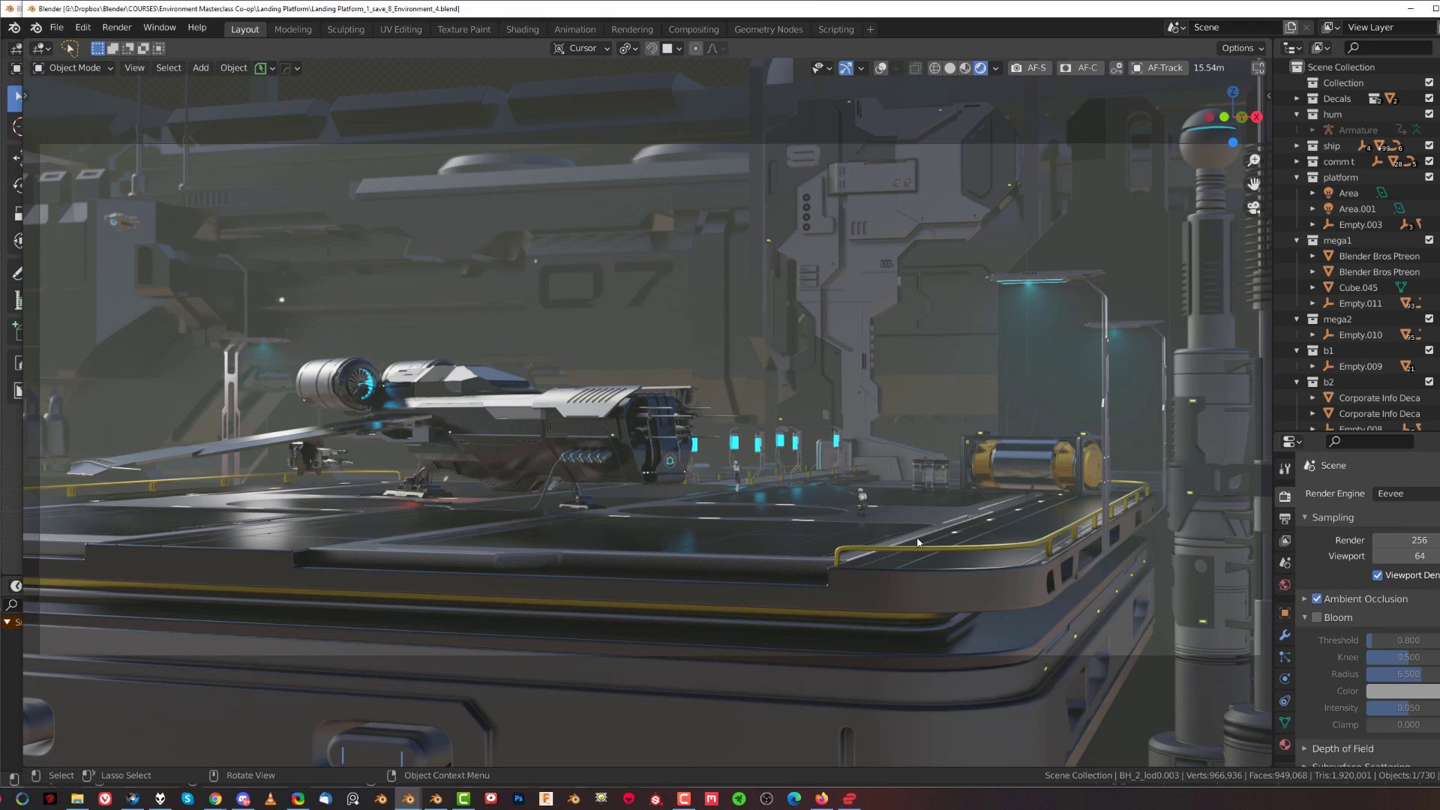
pyautogui.scroll(10, 929, 555)
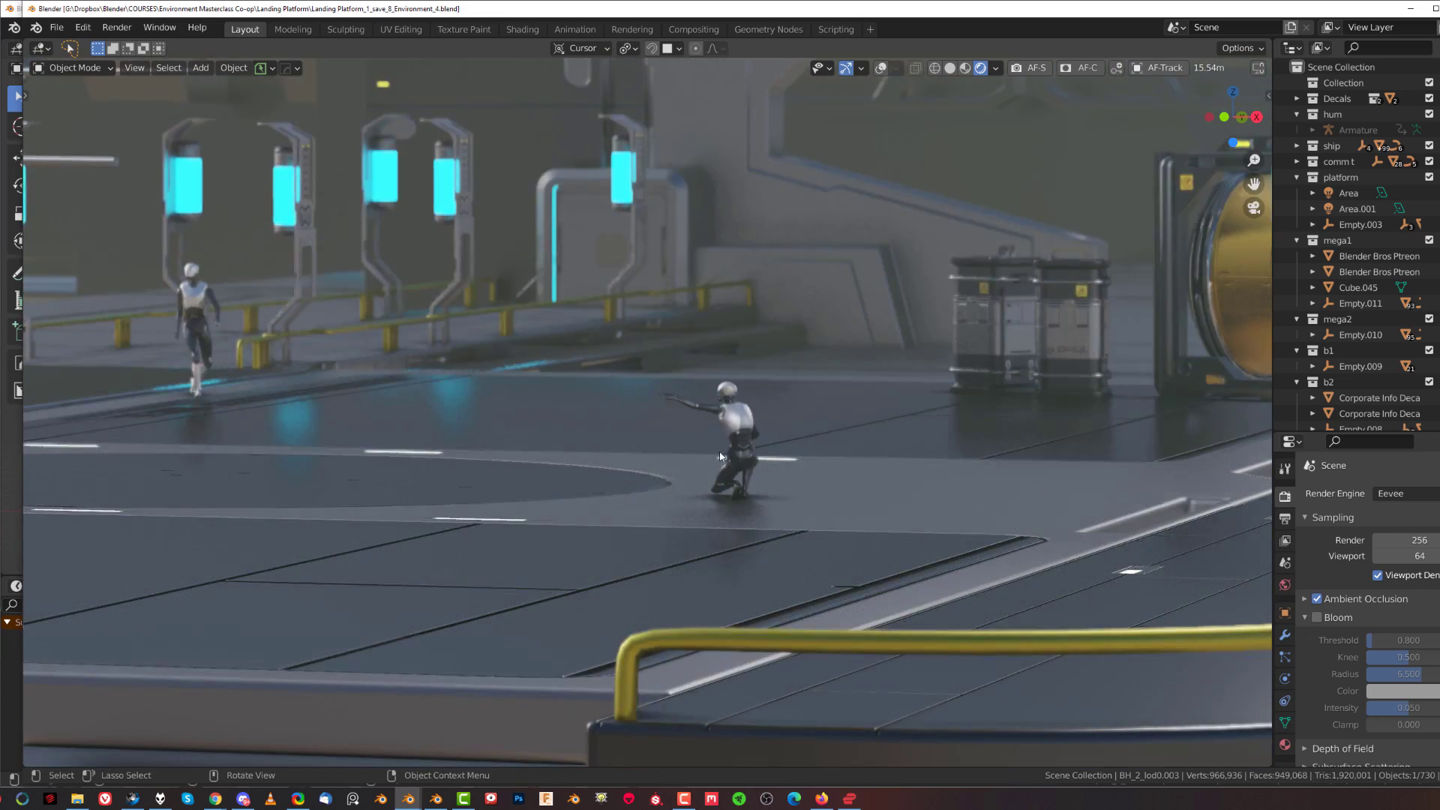
pyautogui.scroll(1, 721, 453)
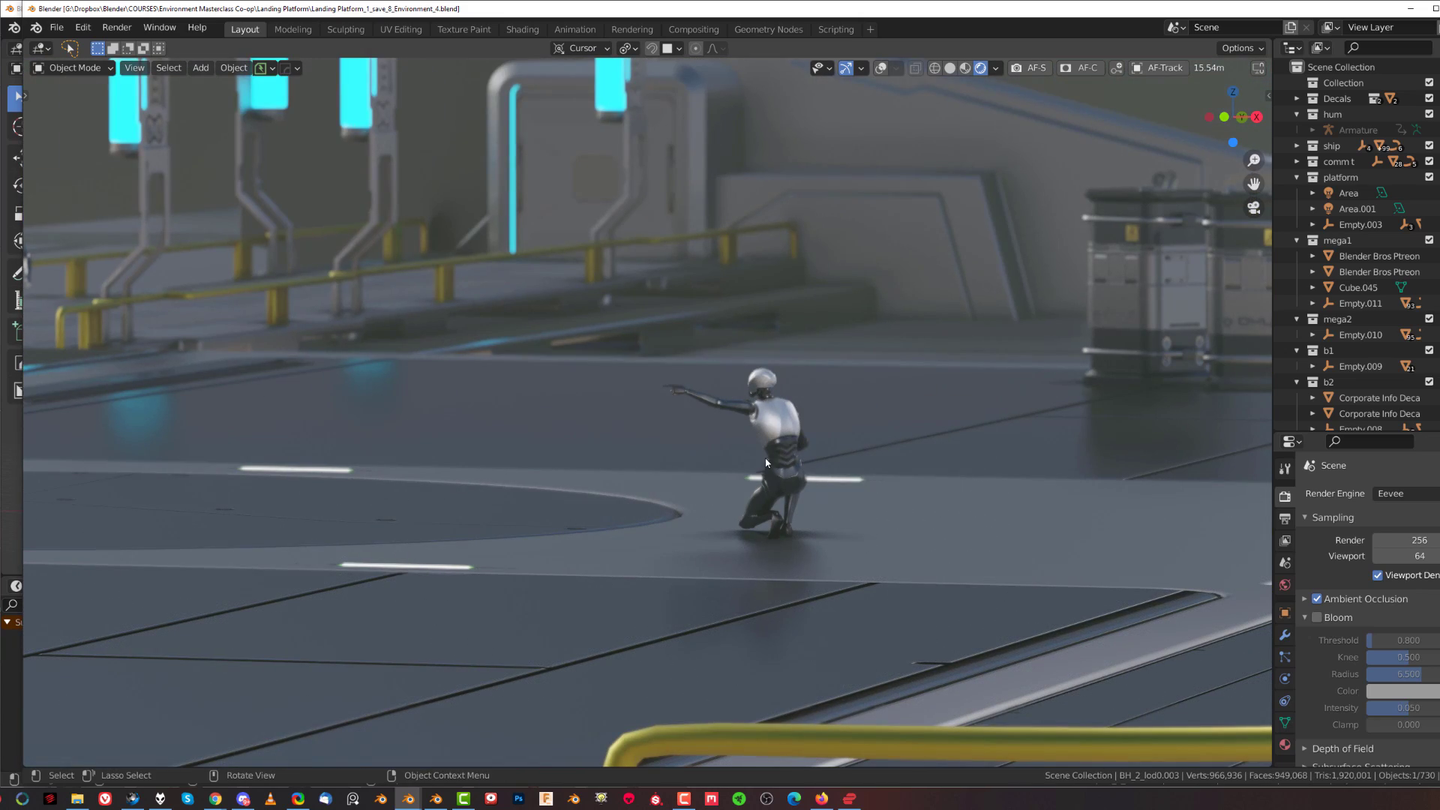
pyautogui.scroll(-5, 765, 462)
pyautogui.moveTo(394, 365); pyautogui.dragTo(613, 392, button='middle')
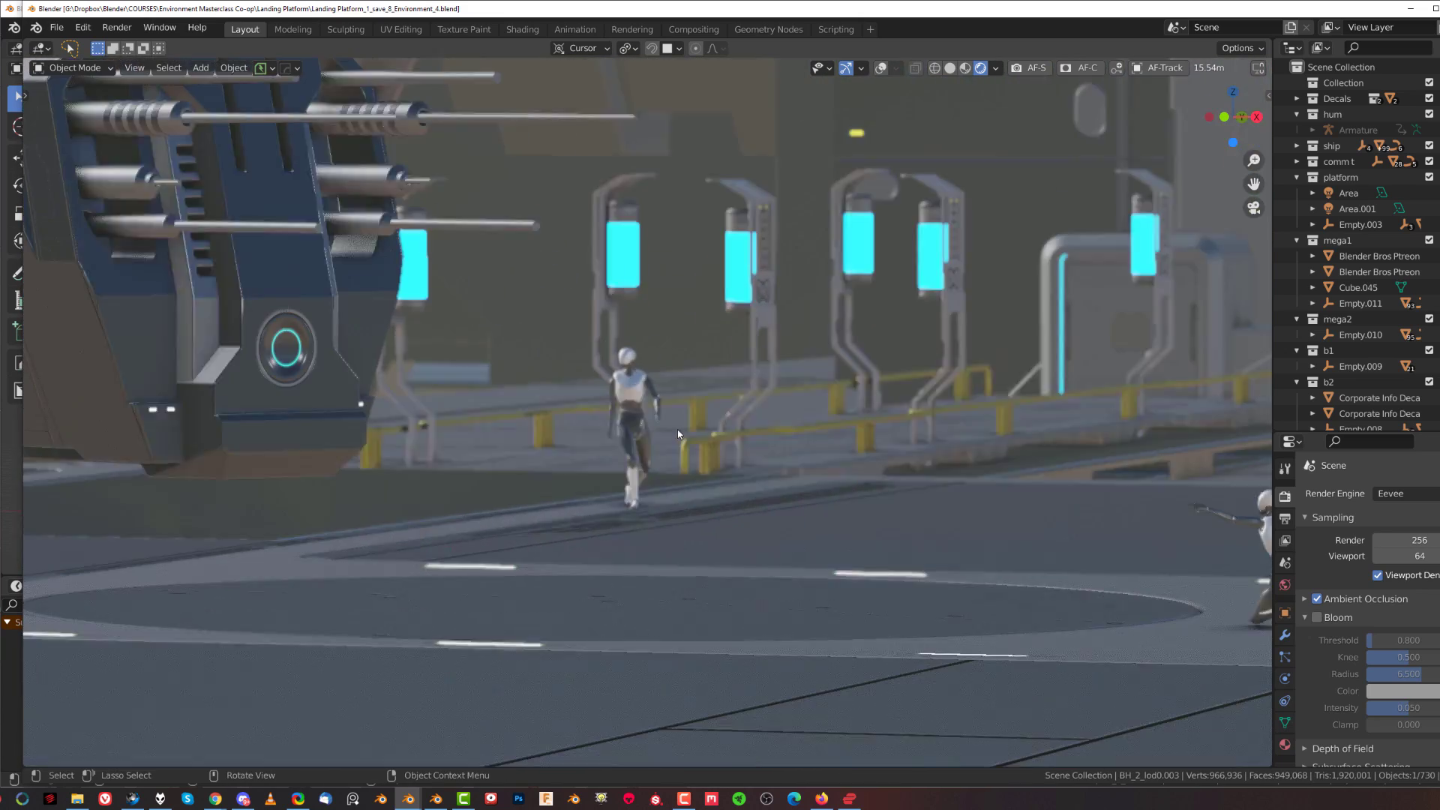
pyautogui.scroll(4, 614, 392)
pyautogui.scroll(-8, 593, 364)
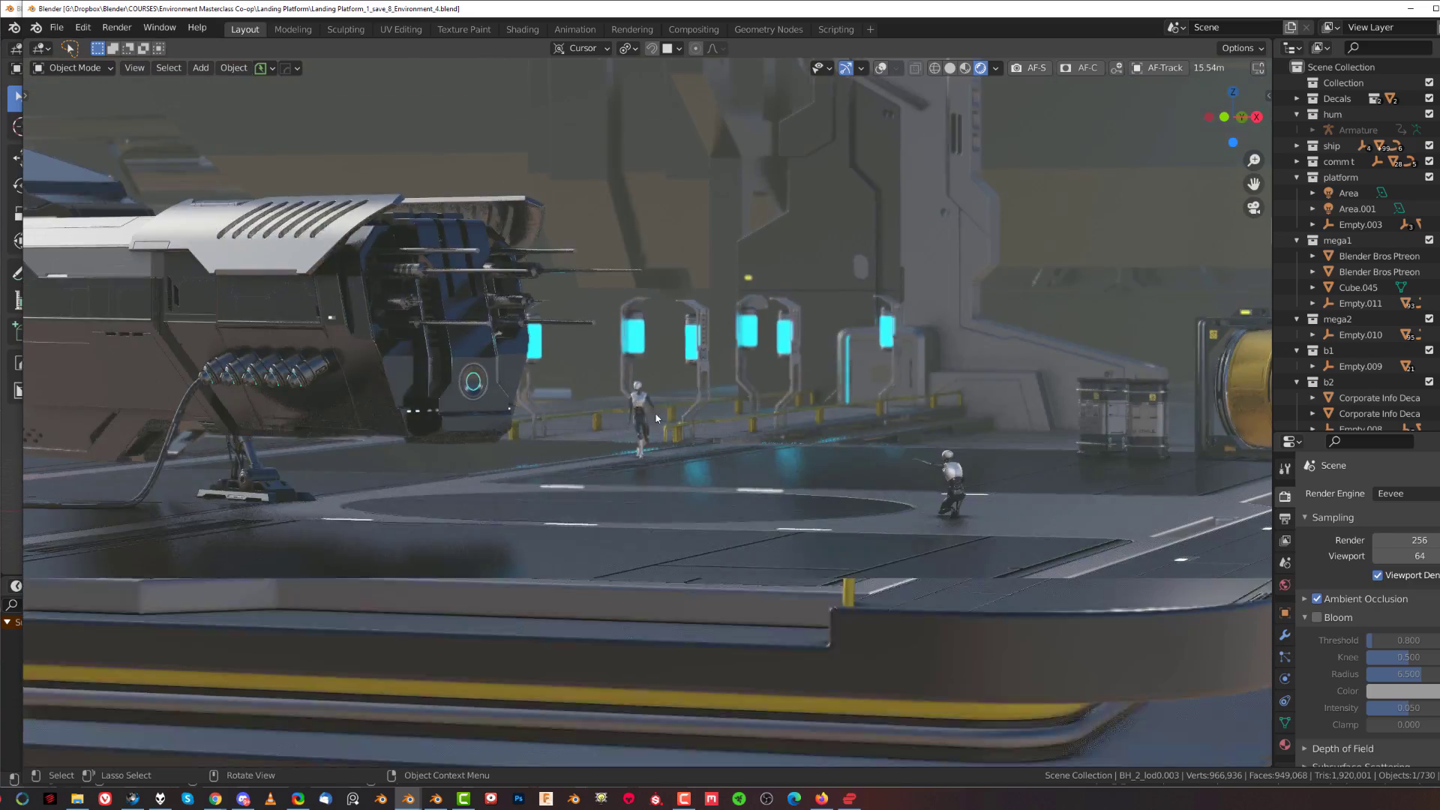
pyautogui.scroll(2, 673, 323)
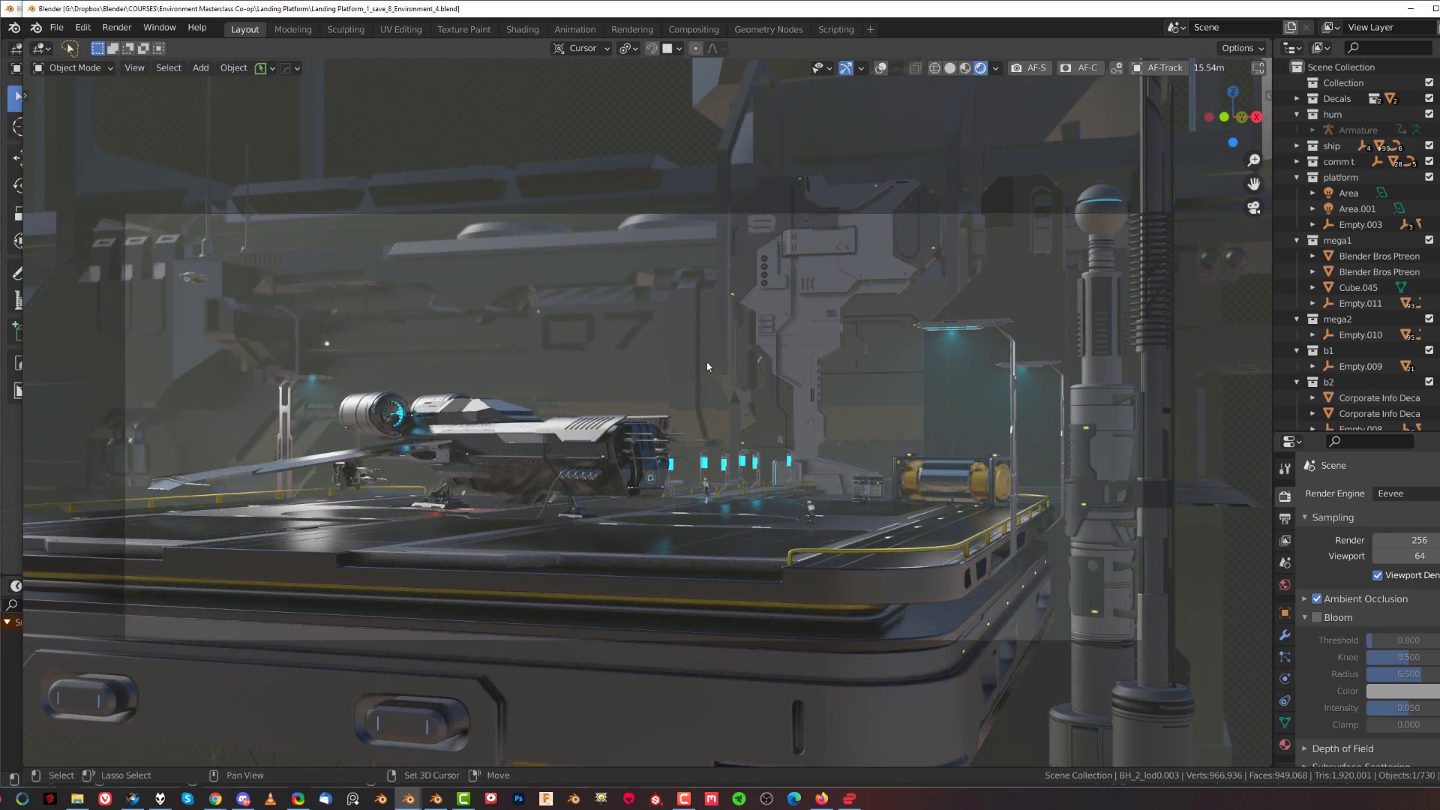
pyautogui.scroll(3, 750, 327)
pyautogui.keyDown('shift'); pyautogui.moveTo(749, 342); pyautogui.dragTo(712, 301, button='middle'); pyautogui.keyUp('shift')
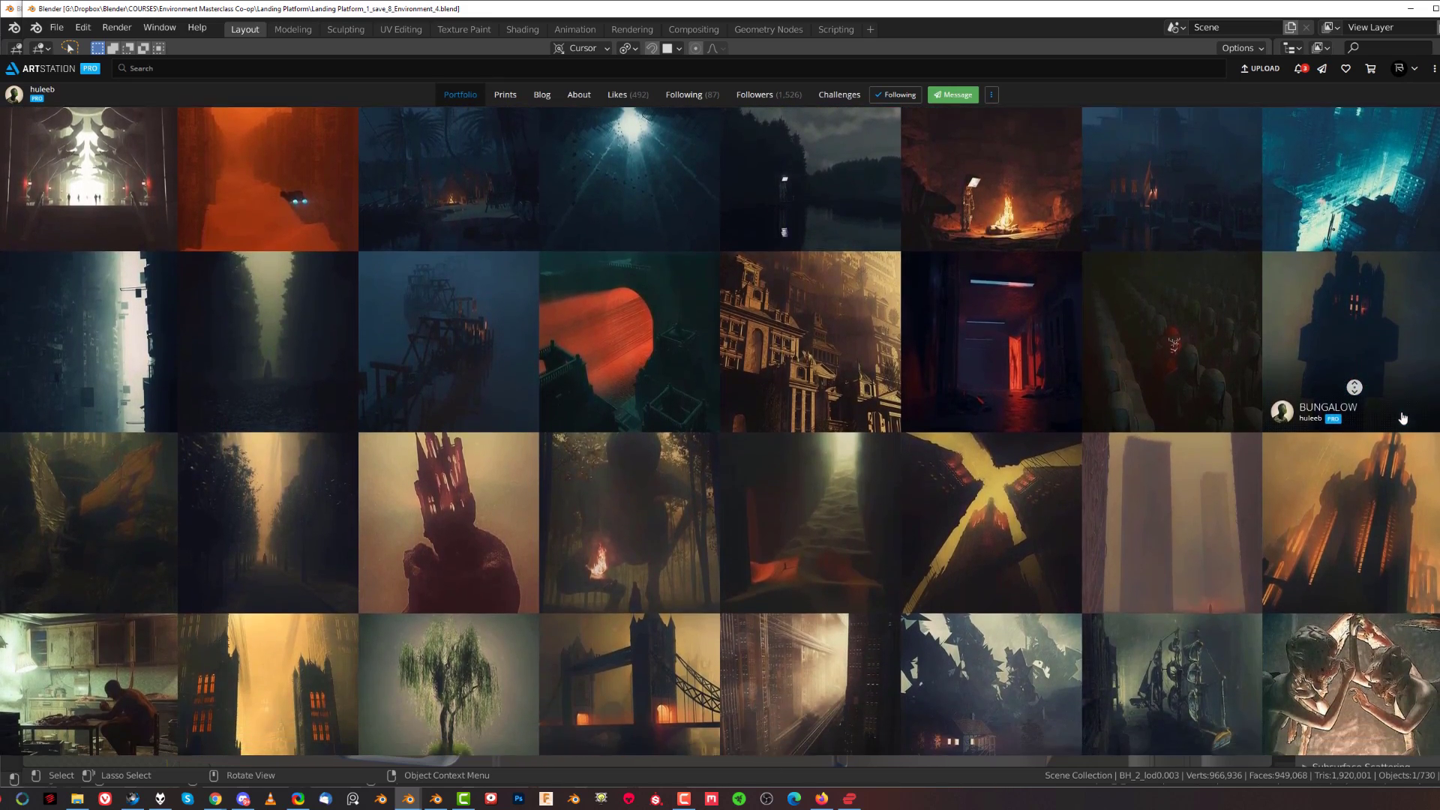
pyautogui.click(753, 362)
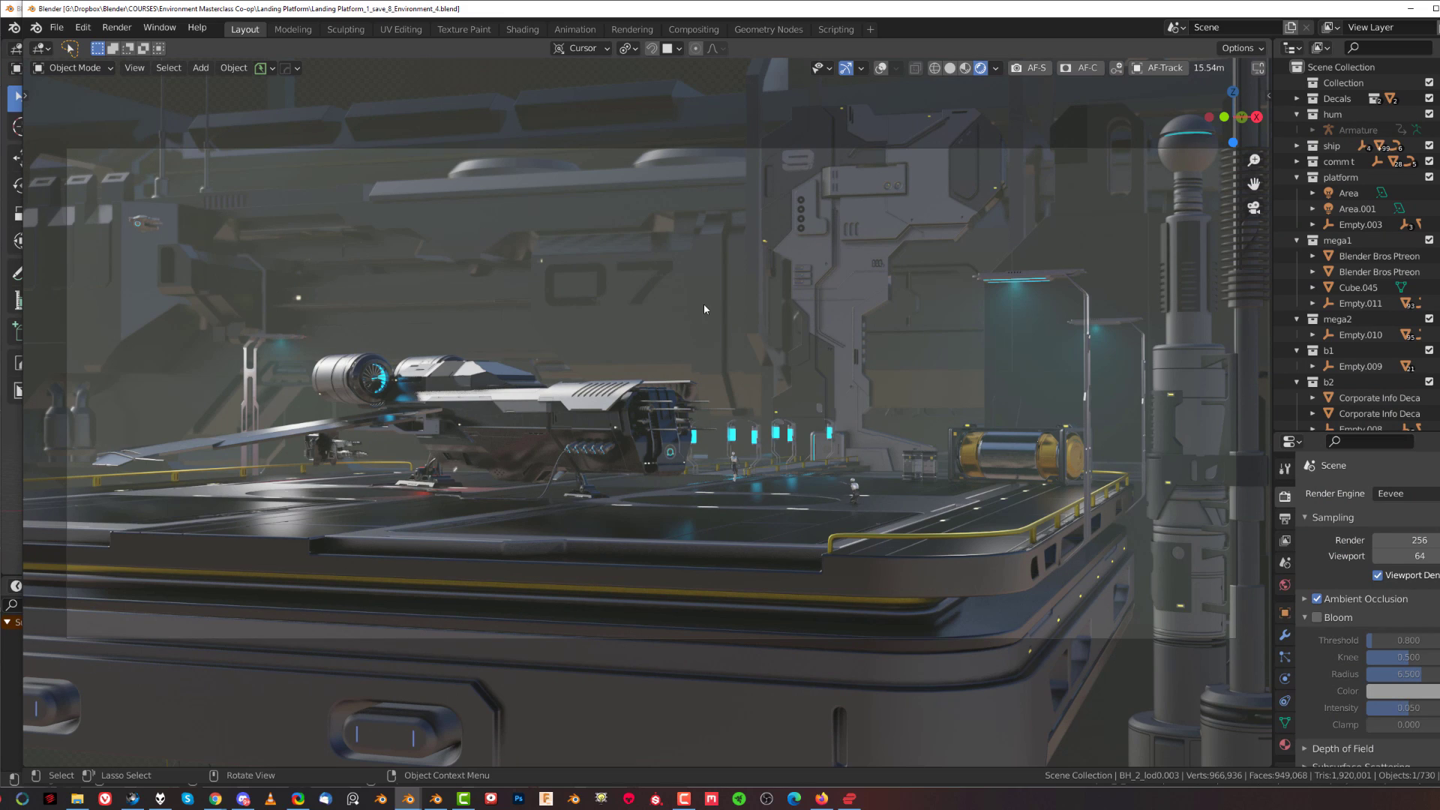
pyautogui.moveTo(704, 305); pyautogui.dragTo(797, 355, button='middle')
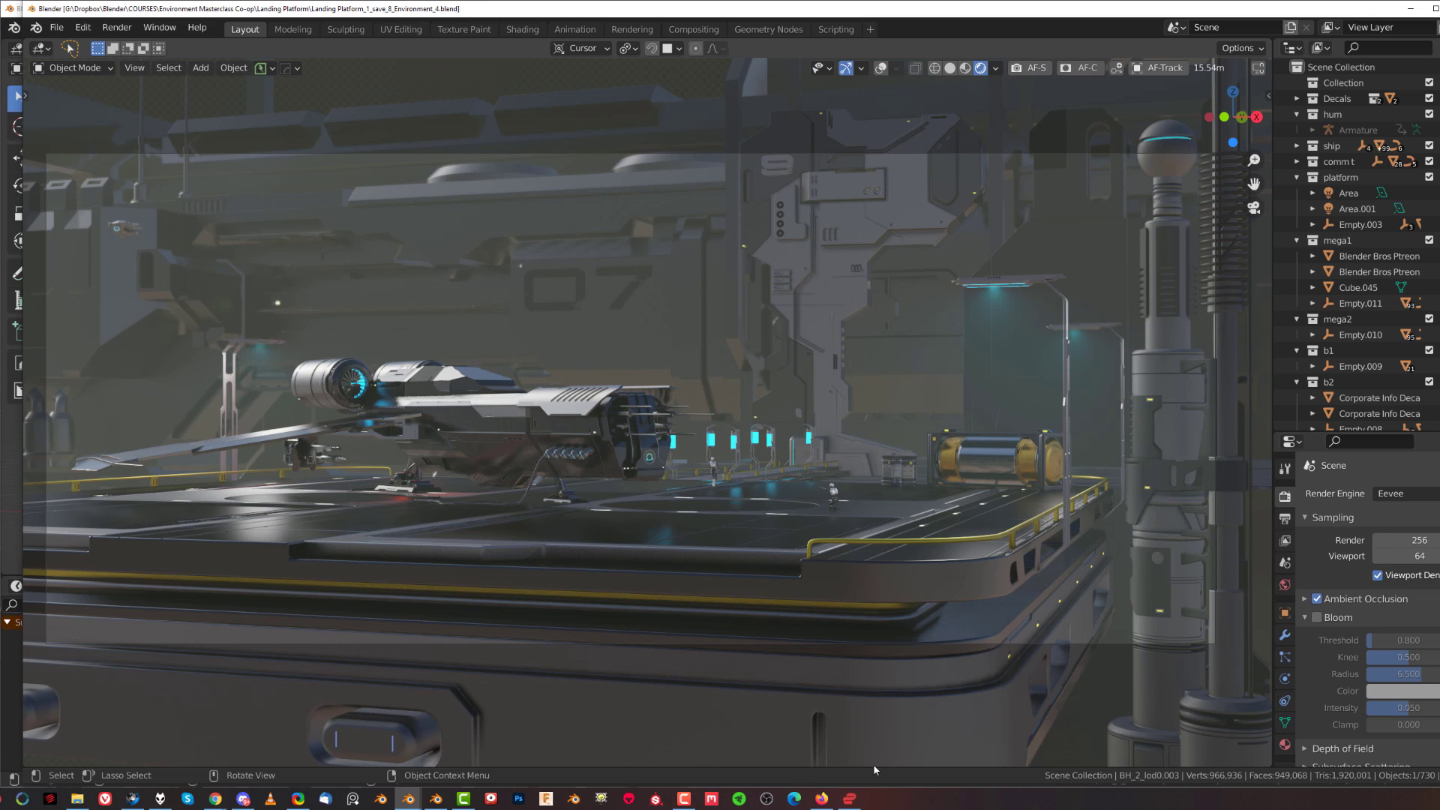
pyautogui.click(822, 798)
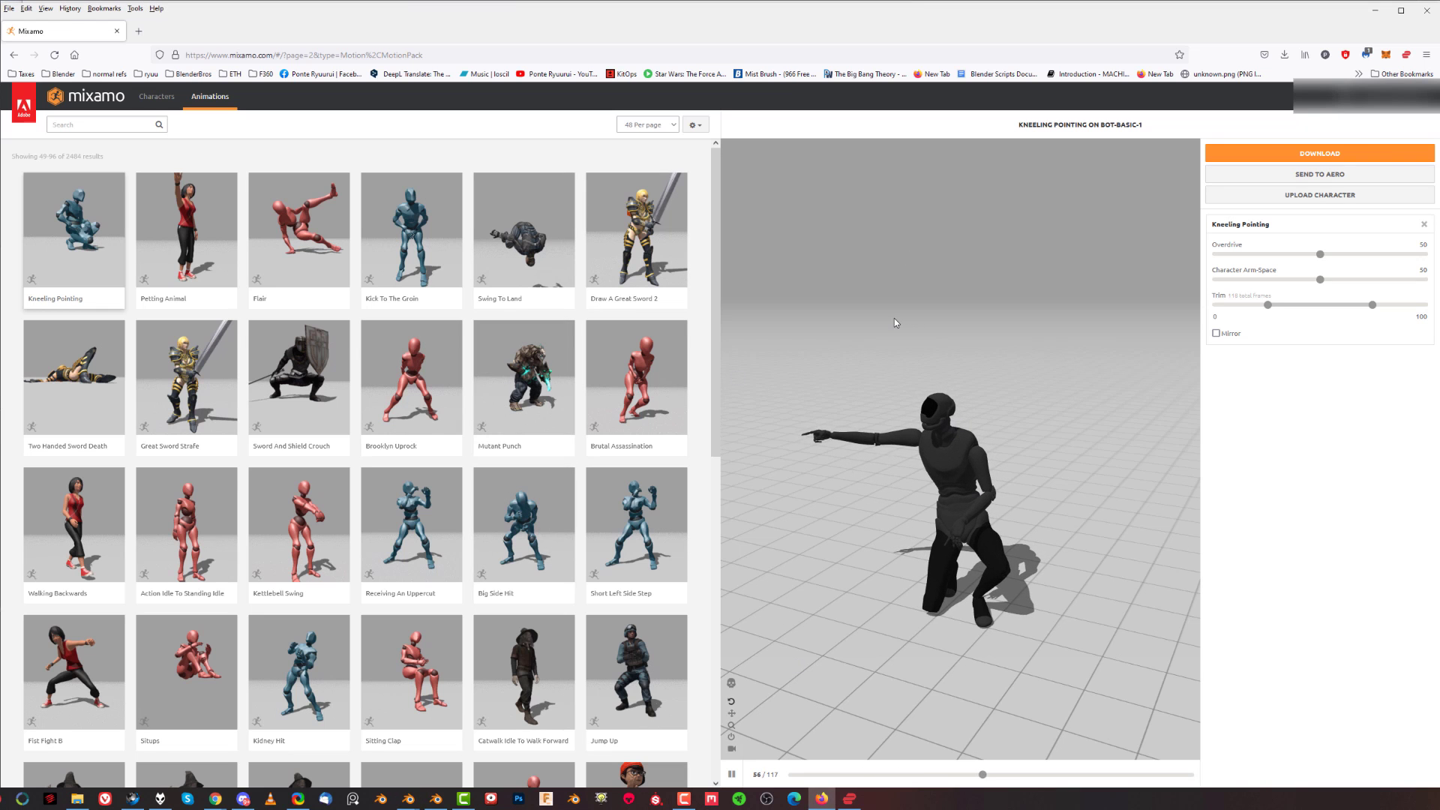
pyautogui.click(627, 389)
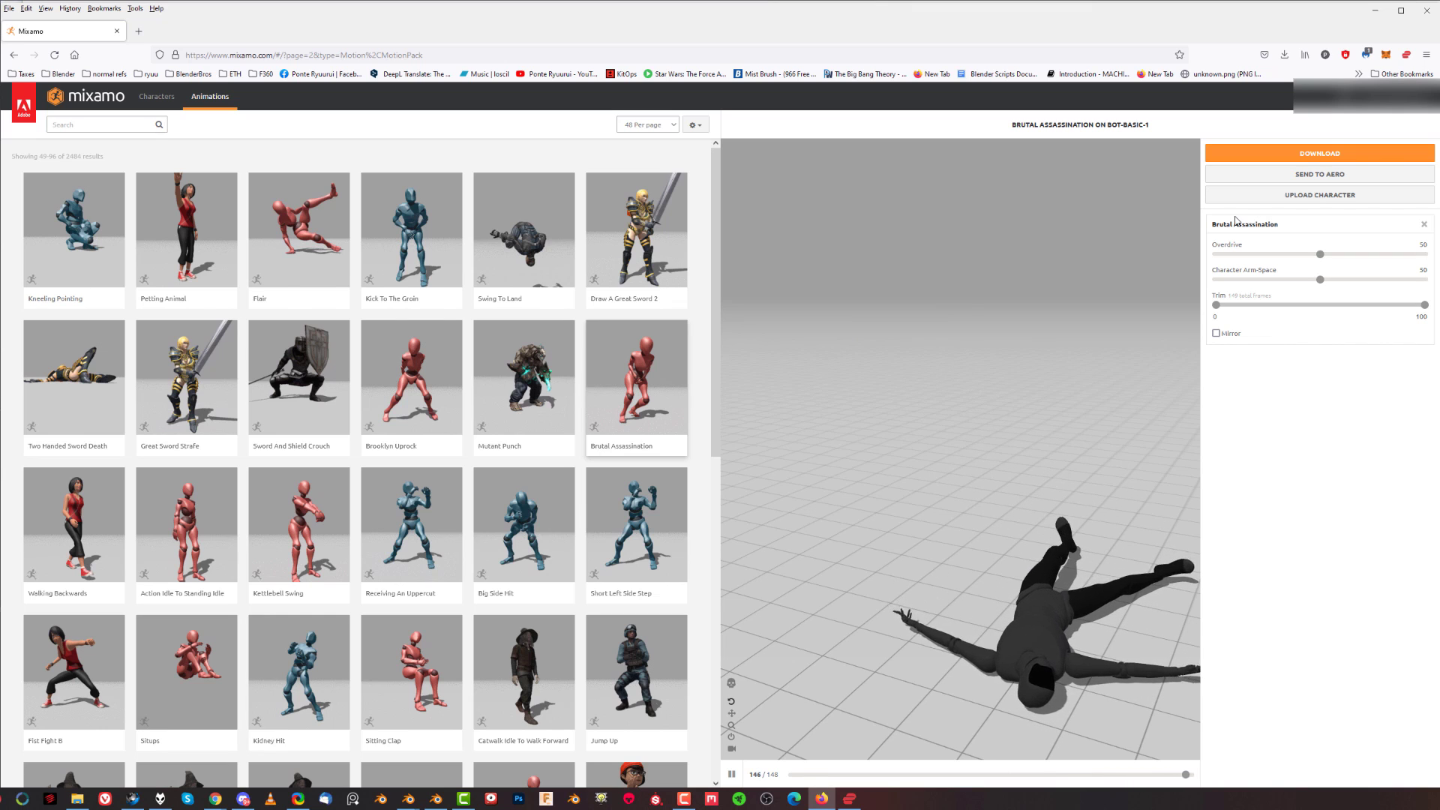
pyautogui.hotkey('alt', 'Tab')
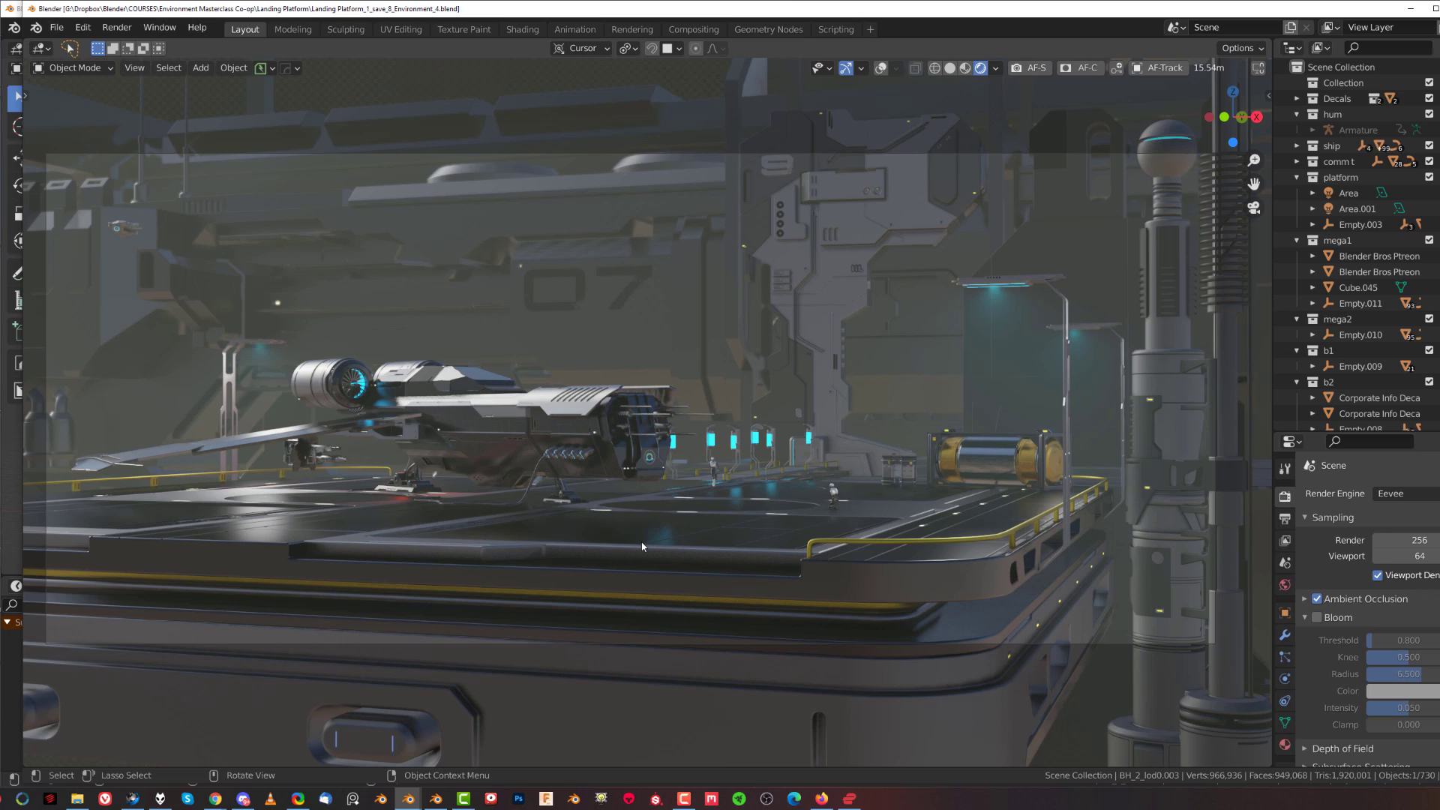
# With viewport overlays turned on, select the human figure on the platform and delete it.
pyautogui.click(800, 447)
pyautogui.rightClick(801, 447)
pyautogui.click(837, 507)
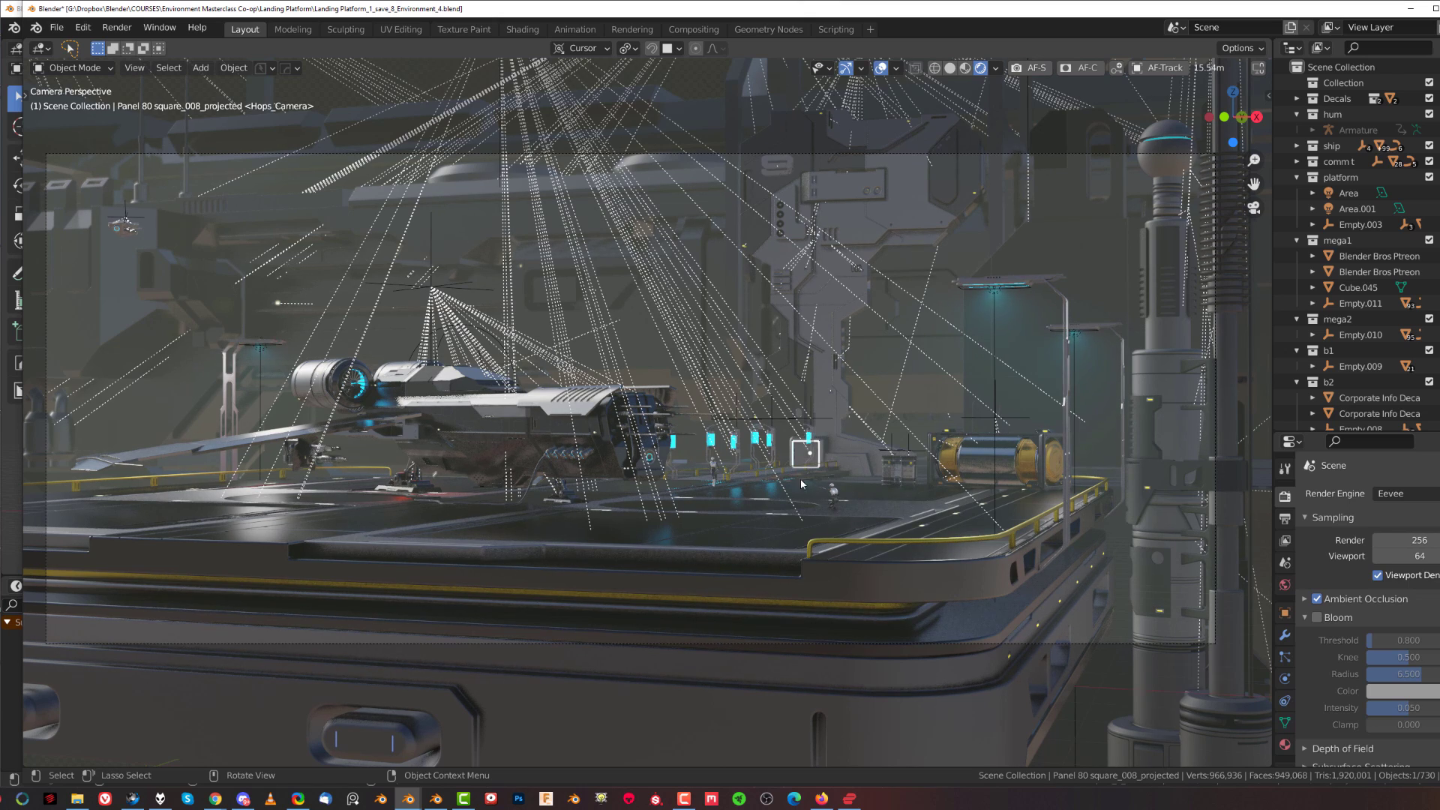
pyautogui.click(834, 501)
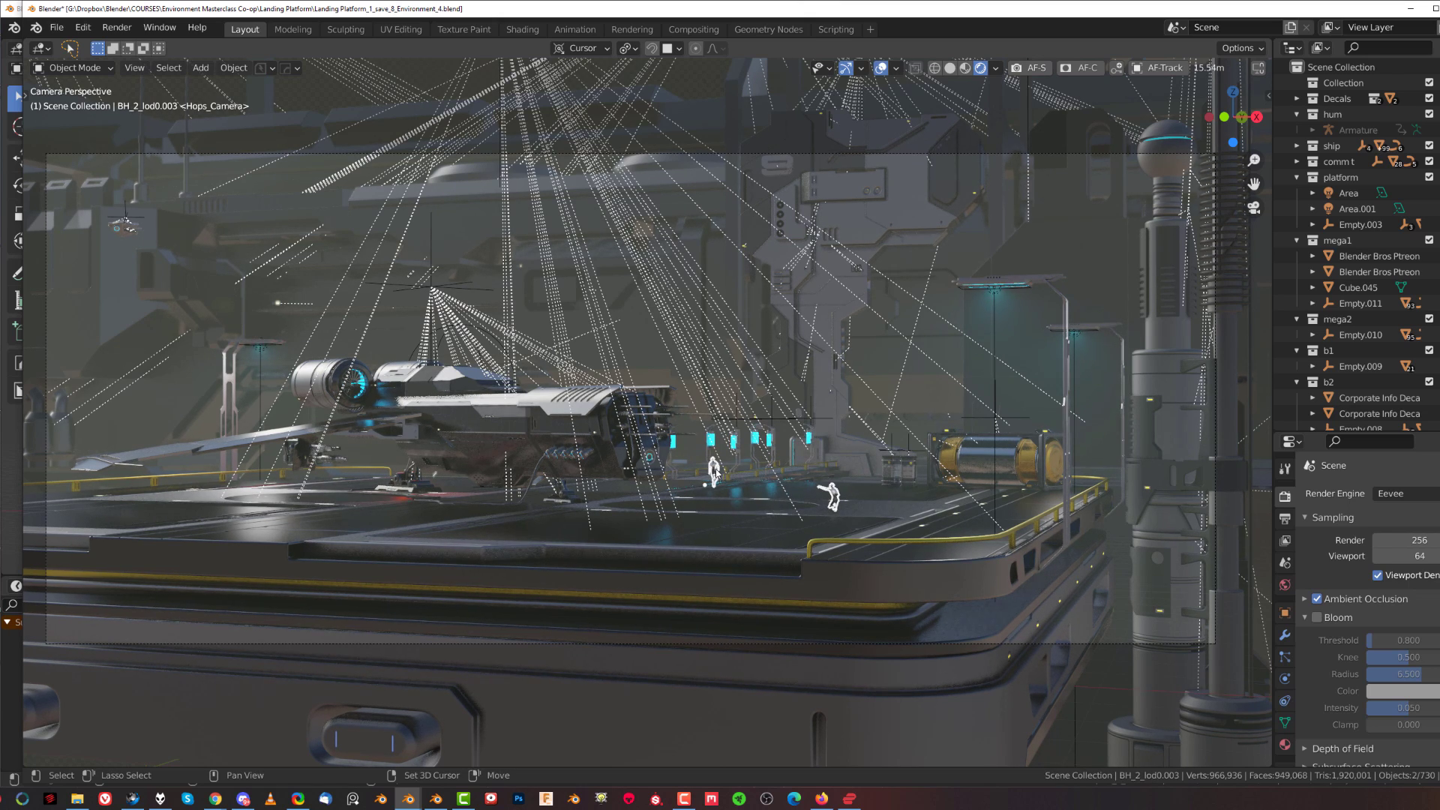
pyautogui.press('Delete')
# Turn overlays back off and paste the copied rigged figure's four objects onto the platform.
pyautogui.rightClick(786, 433)
pyautogui.click(788, 485)
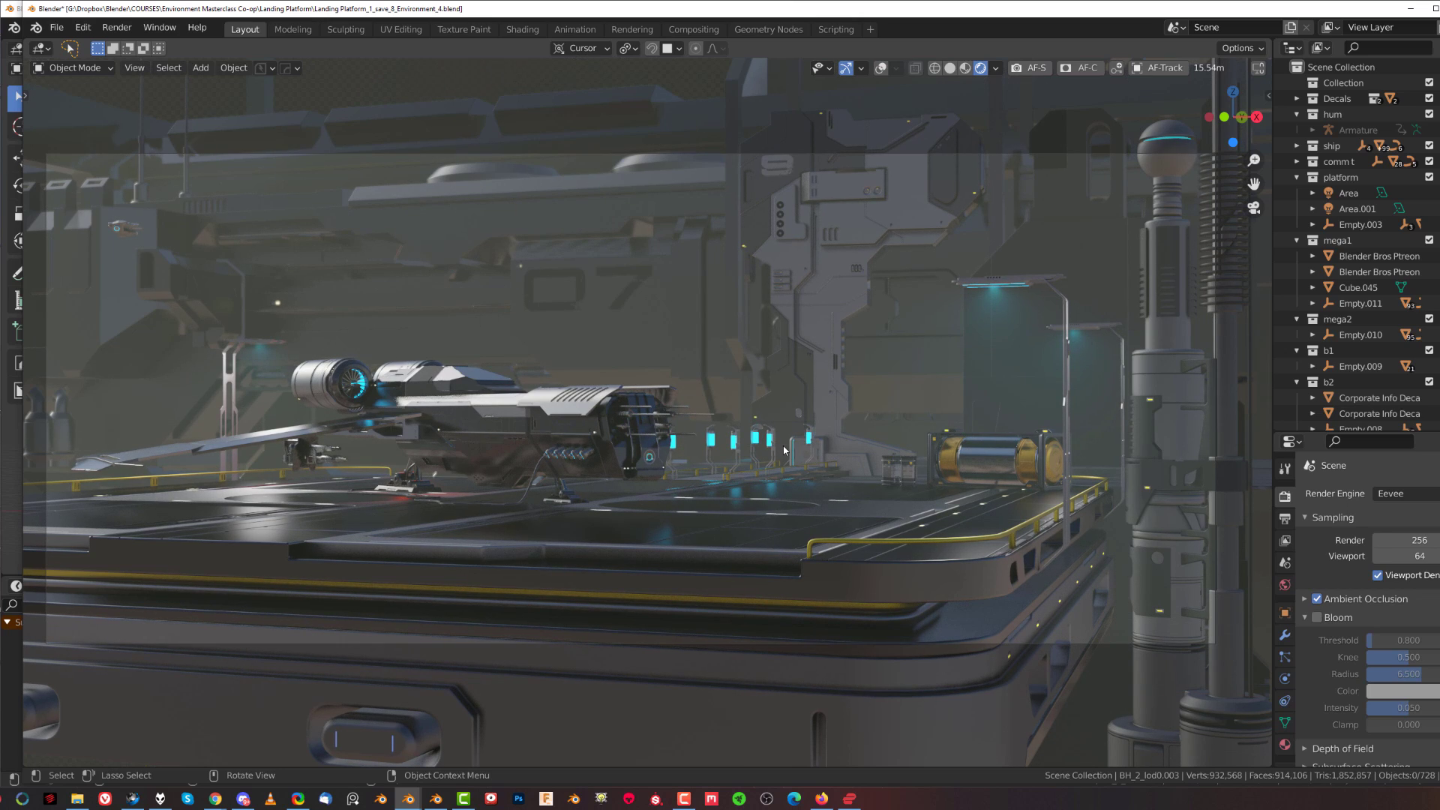
pyautogui.hotkey('ctrl', 'v')
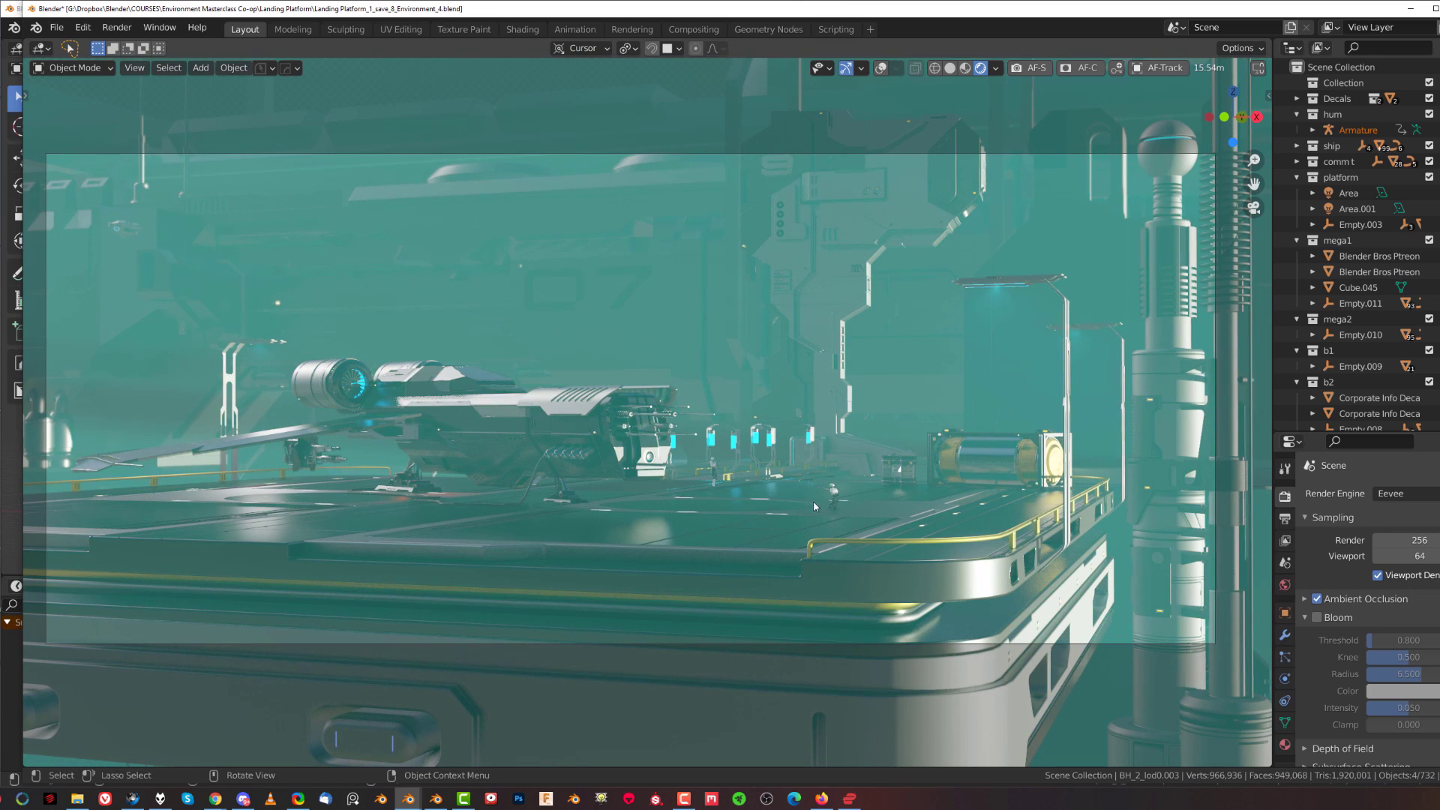